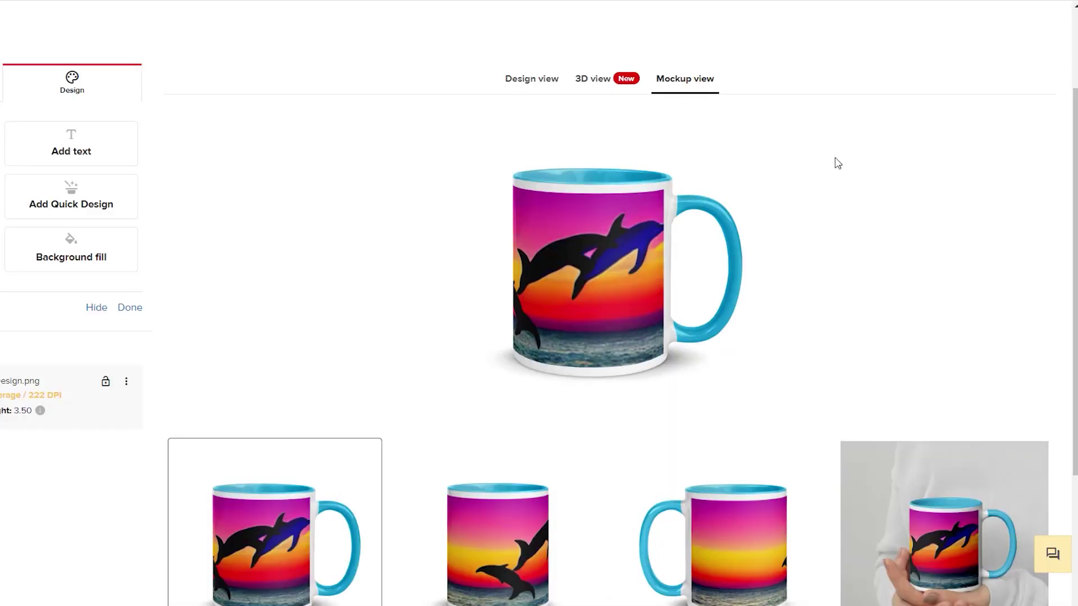
Step: Switch to the Mockup view to preview the mug carrying the dolphin-sunset design
click(967, 584)
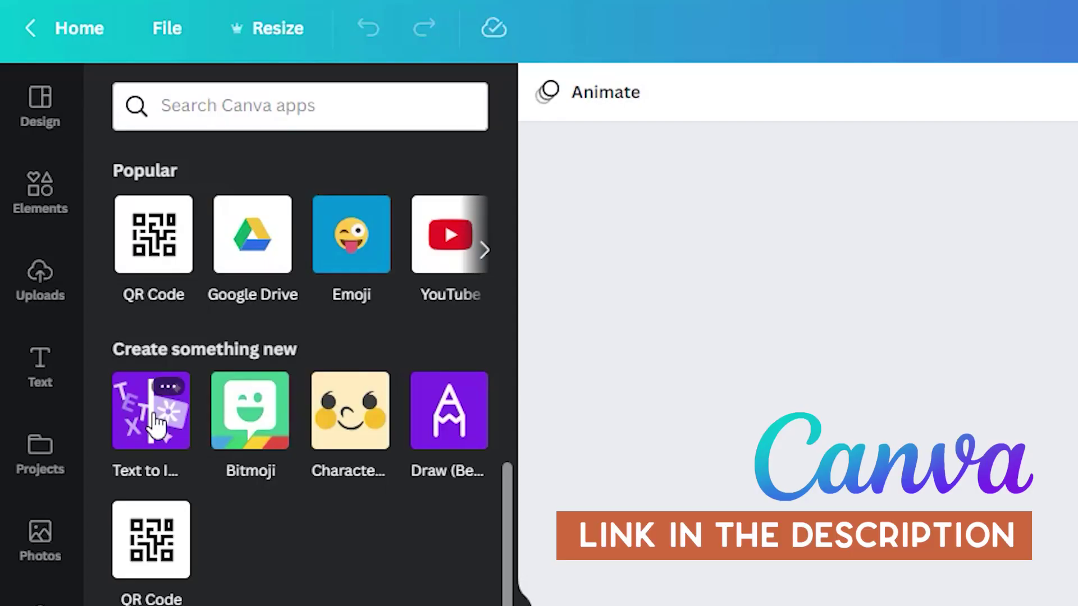
click(159, 427)
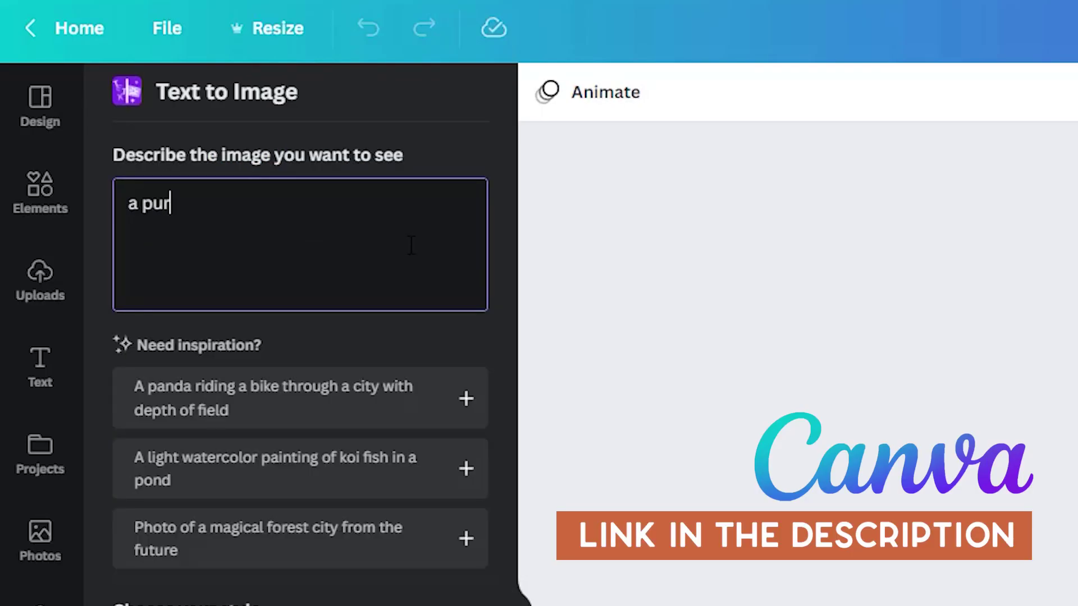
text(ple sunrise over a beach with dolphins jumping in the air)
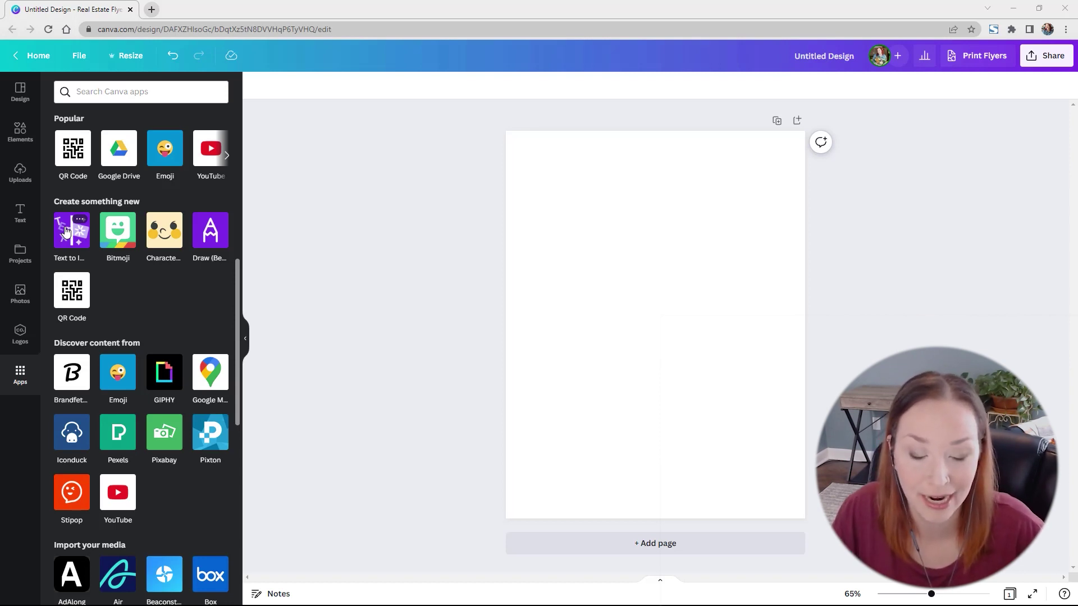
Step: Open the Text to Image app from the Apps panel
click(72, 242)
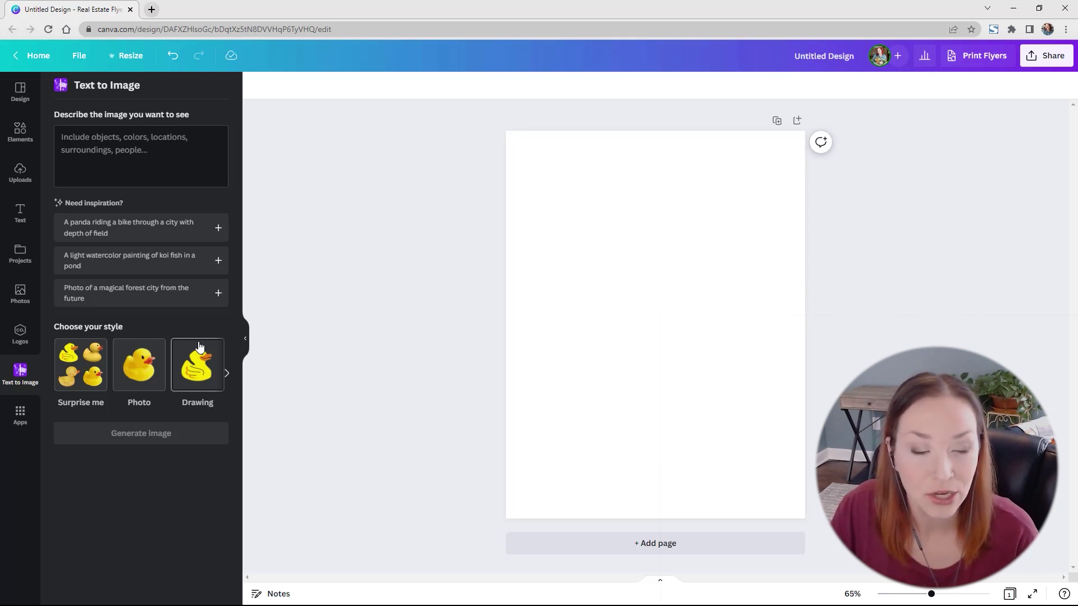
Step: Enter the prompt 'retro design cat with sunglasses', browse the styles, and generate images
click(105, 137)
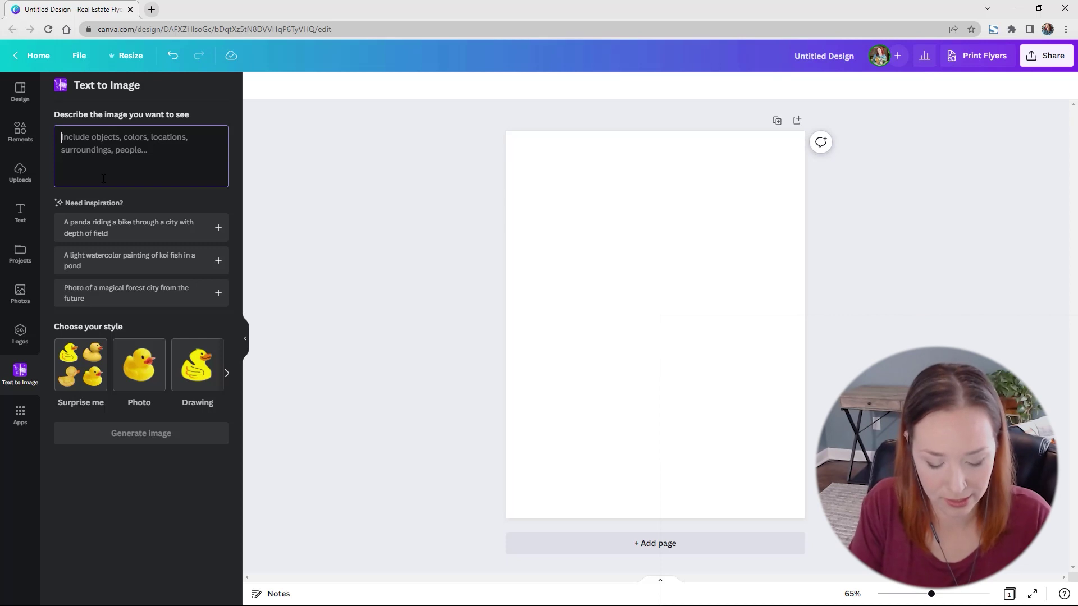
text(r)
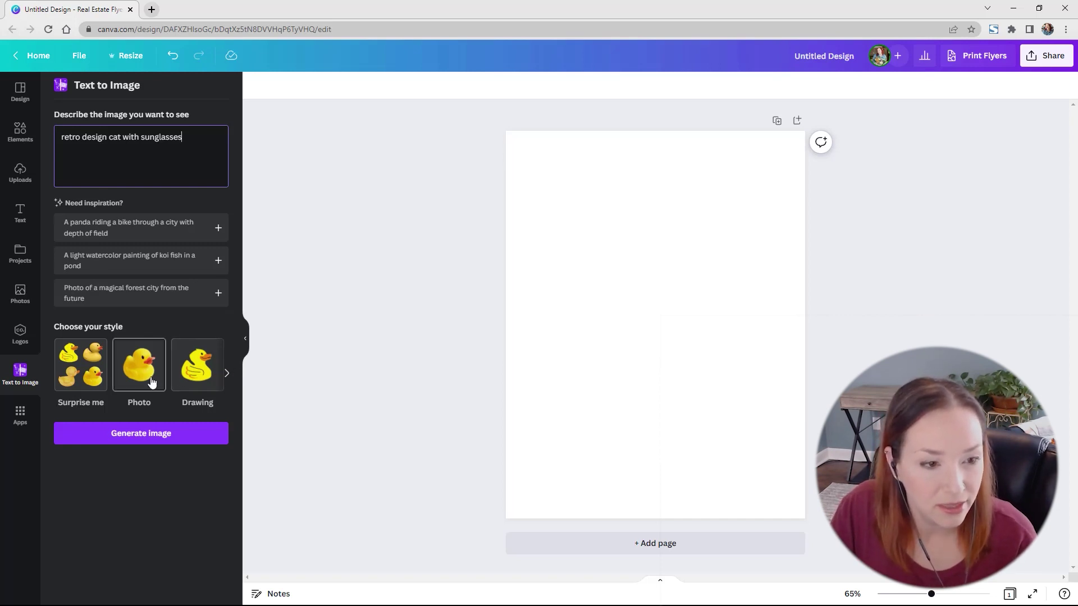
click(227, 375)
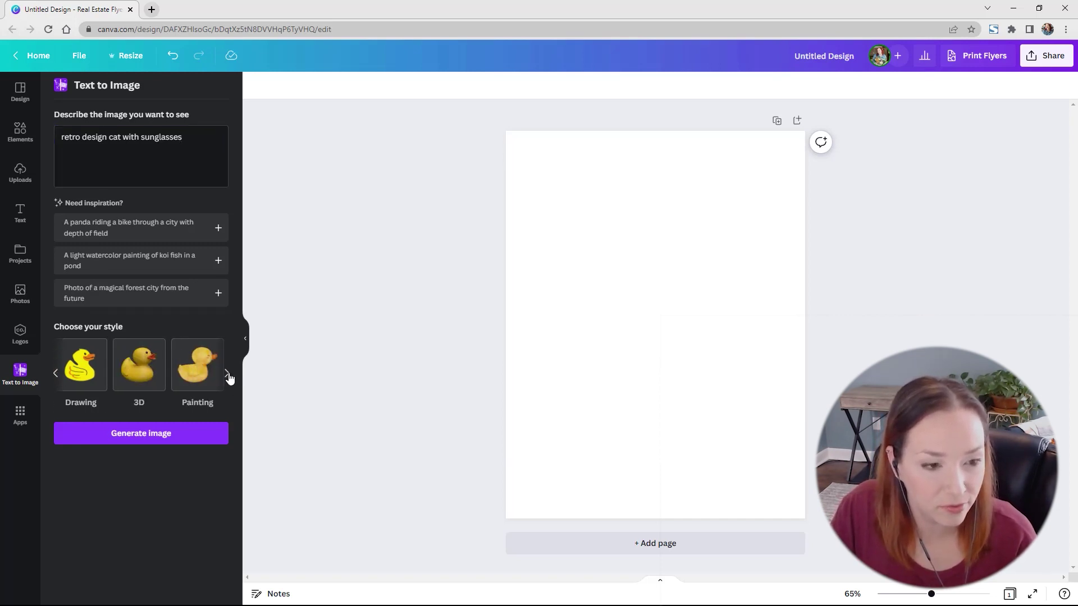
click(227, 375)
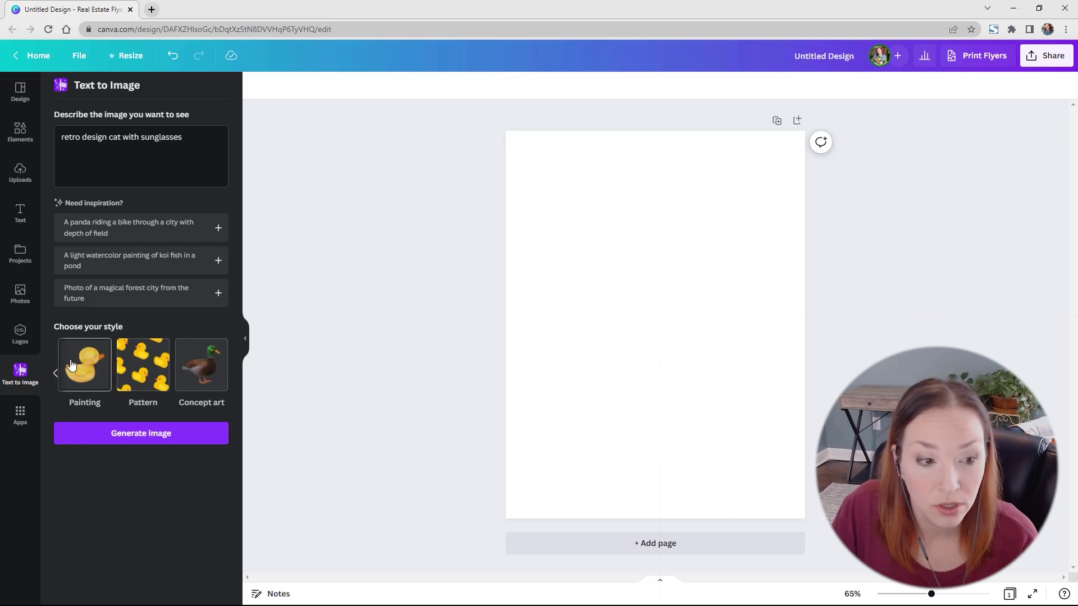
click(144, 437)
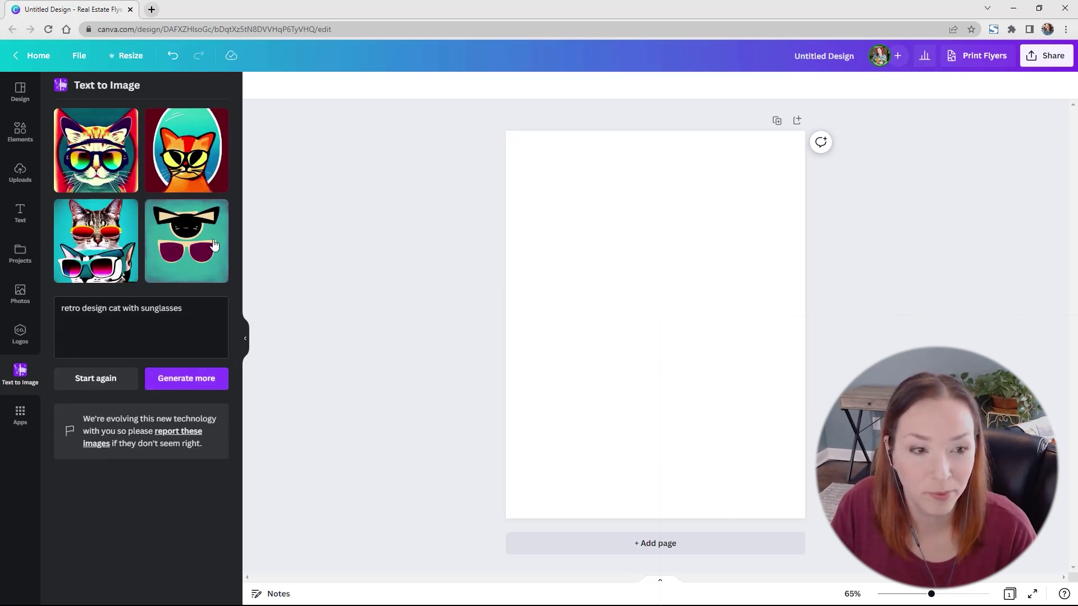
Step: Add the first and third generated cats to the page, then delete both
click(94, 154)
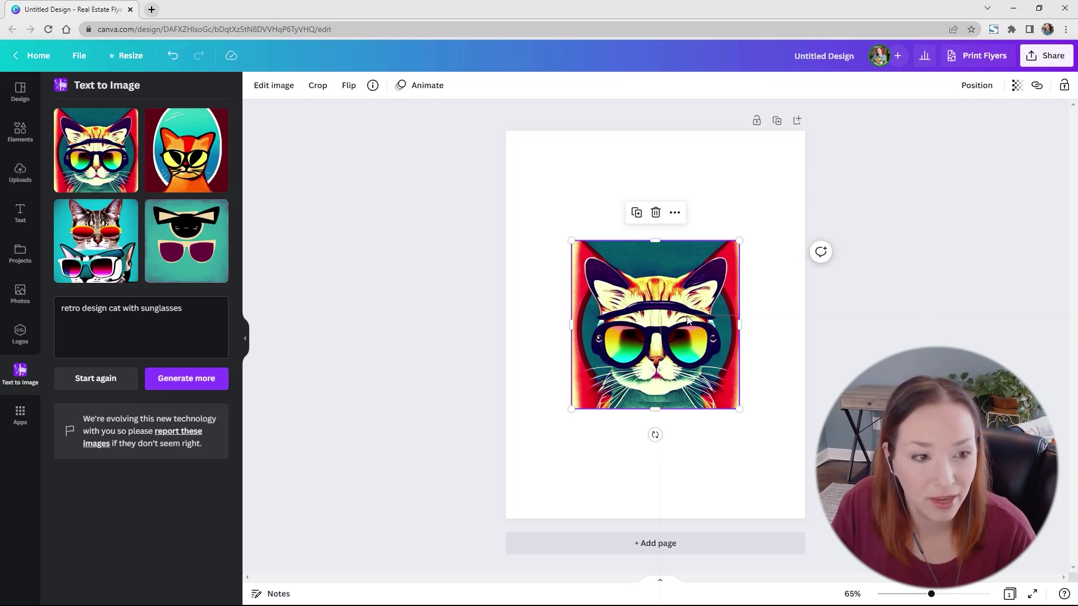
click(101, 240)
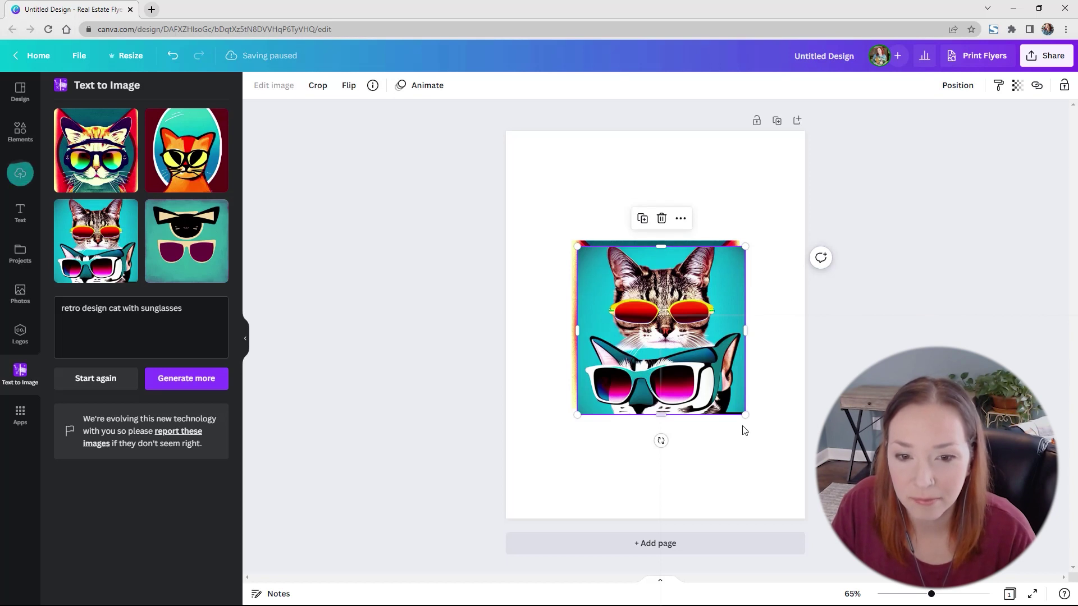
drag(702, 390, 721, 489)
key(Delete)
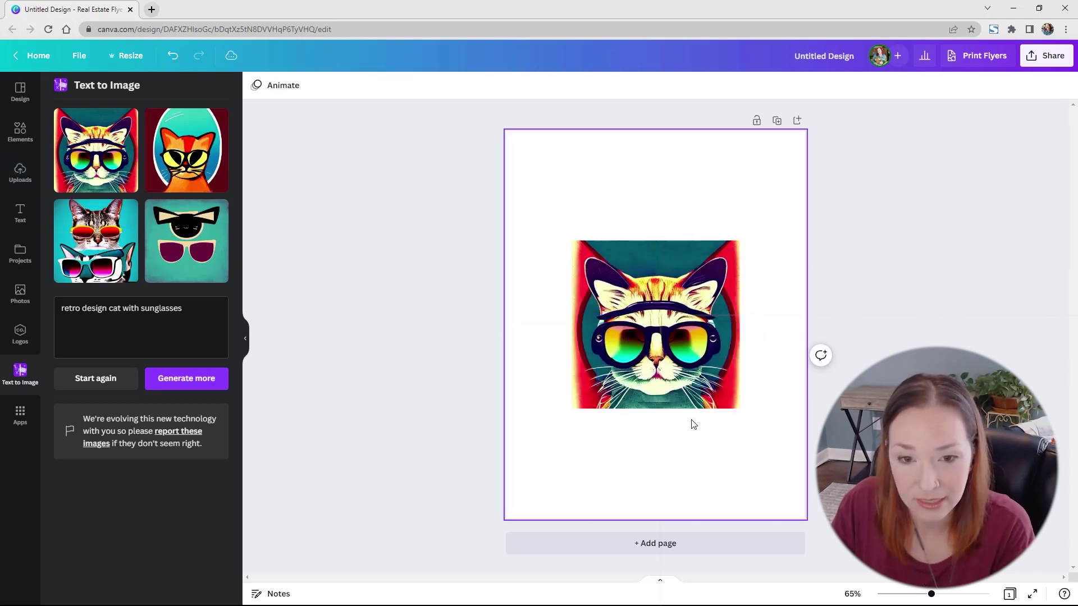
click(684, 393)
key(Delete)
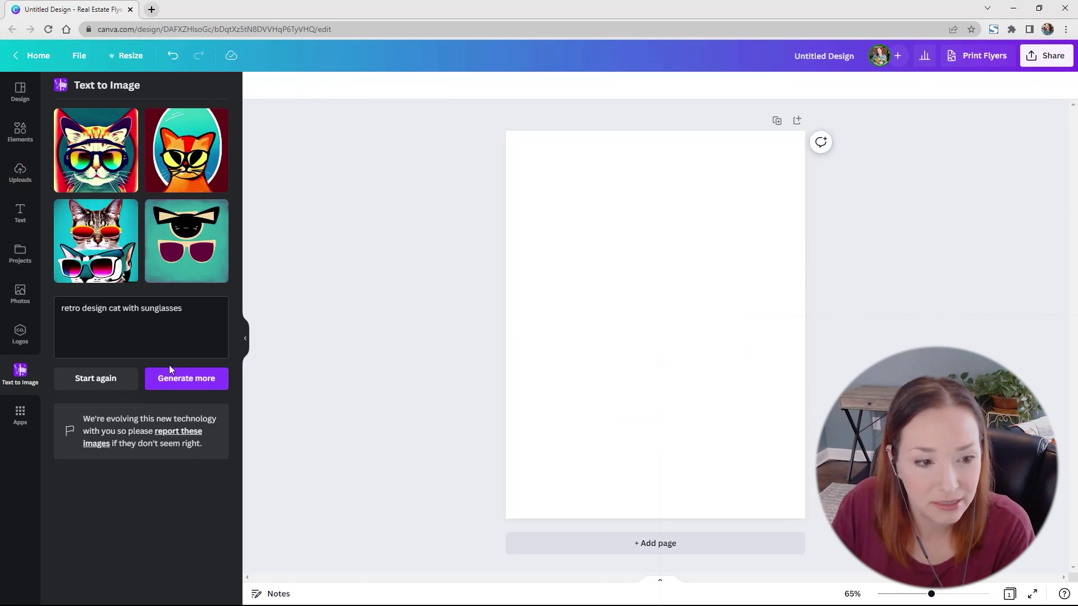
Step: Generate more cats, try the magenta and pink ones, and keep the blue-mirrored tabby
click(174, 380)
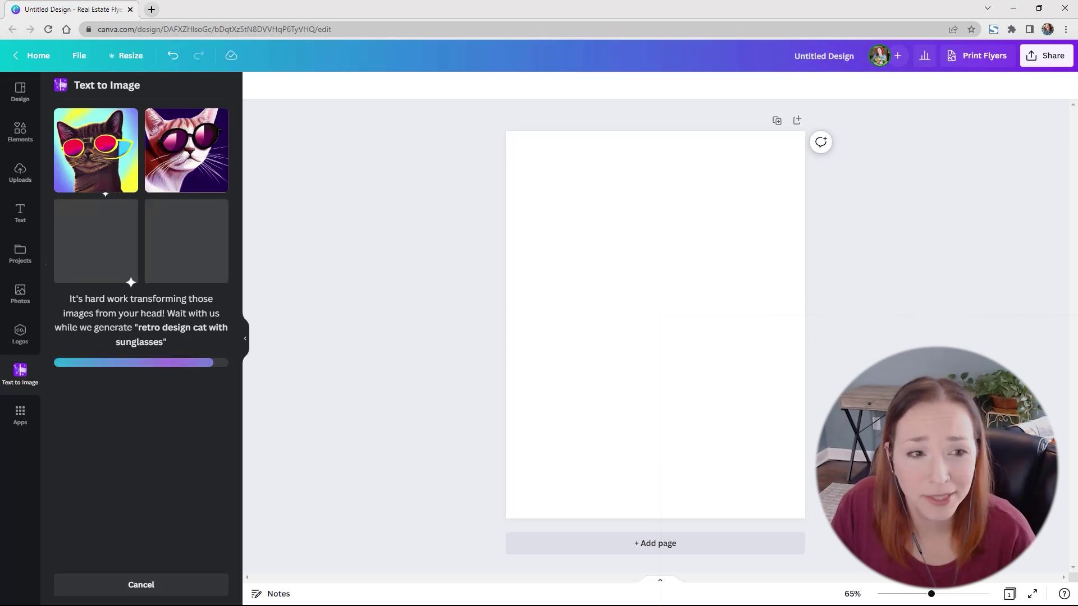
click(204, 160)
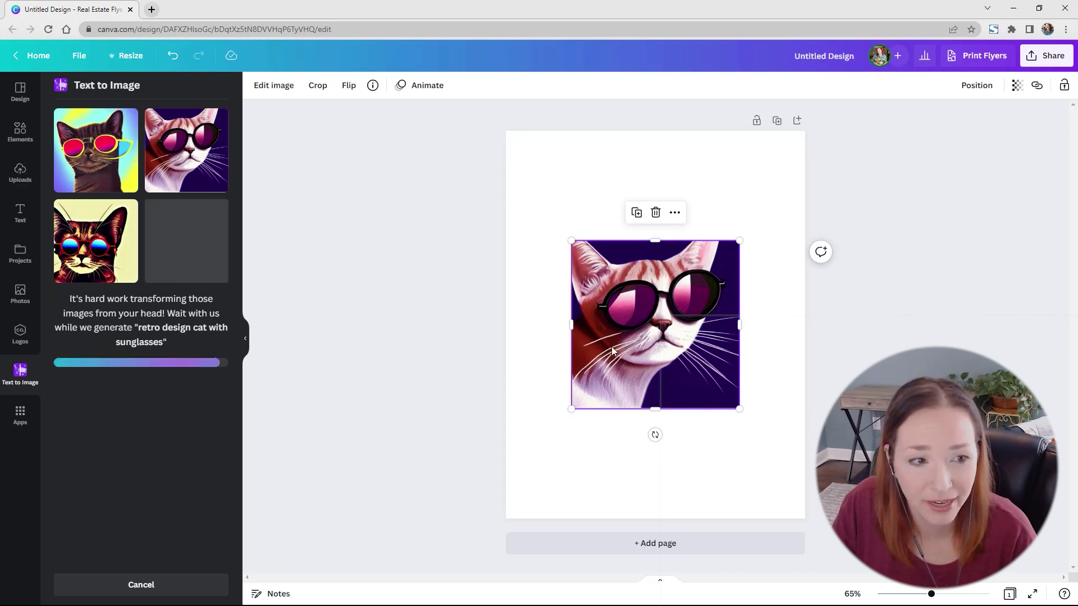
key(Delete)
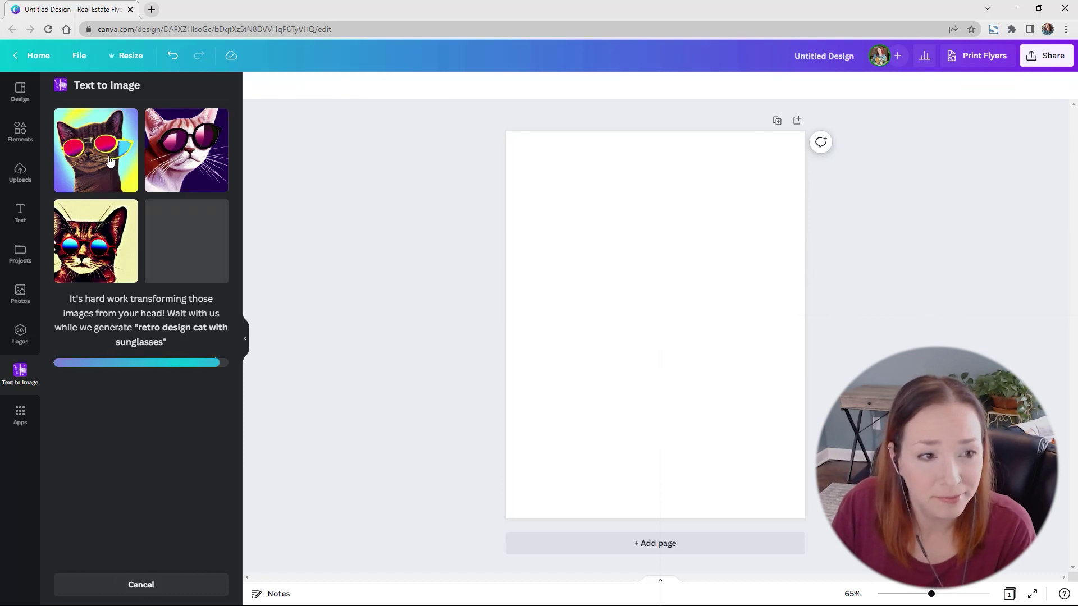
click(110, 162)
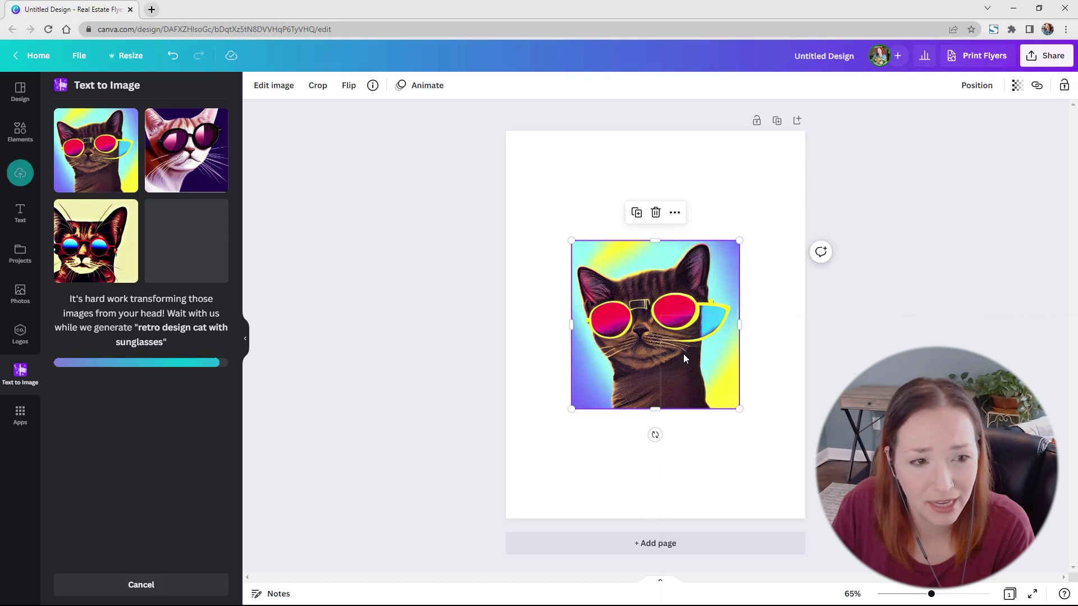
key(Delete)
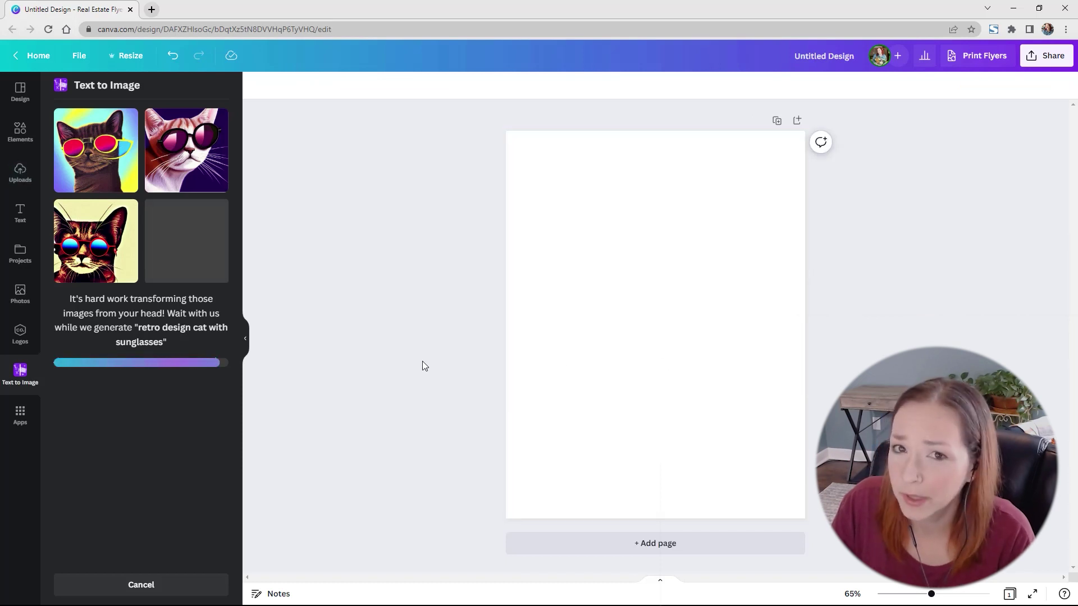
click(106, 265)
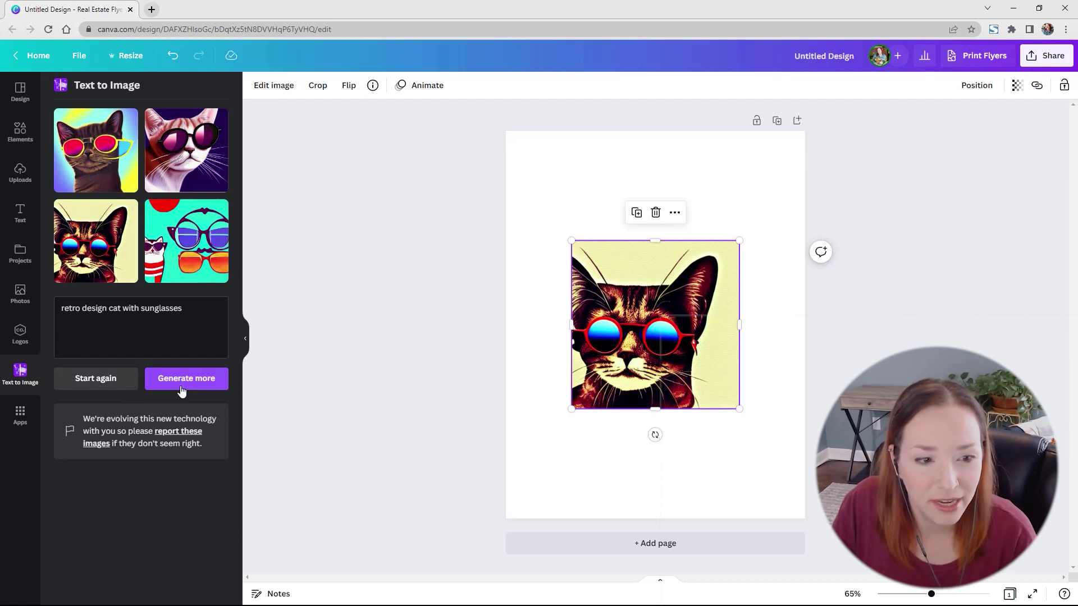
Step: Delete the tabby and generate Photo-style images for 'retro design with cat wearing sunglasses'
click(100, 385)
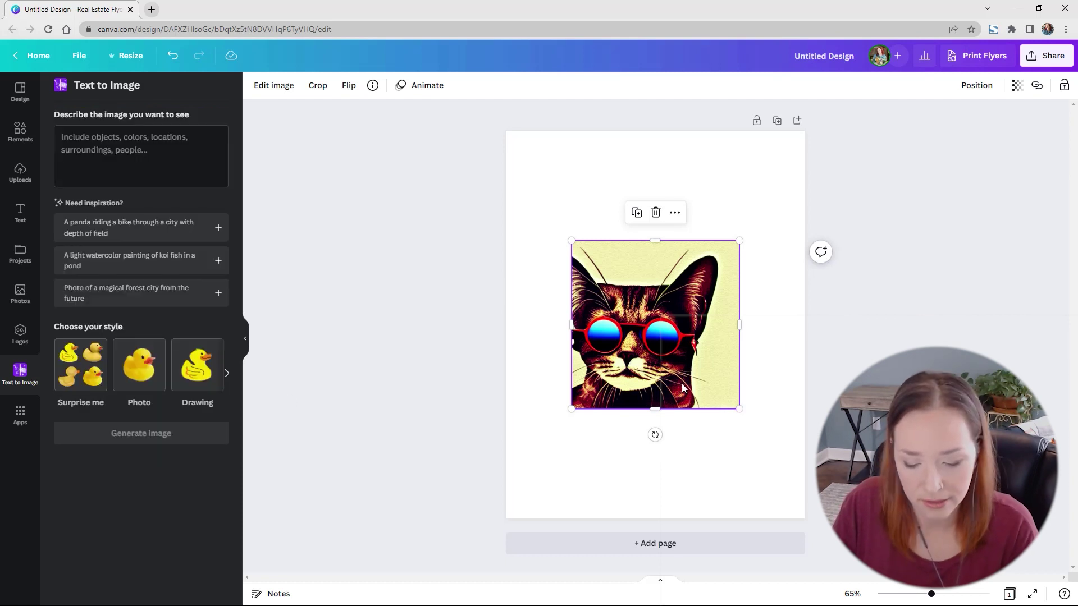
key(Delete)
click(139, 168)
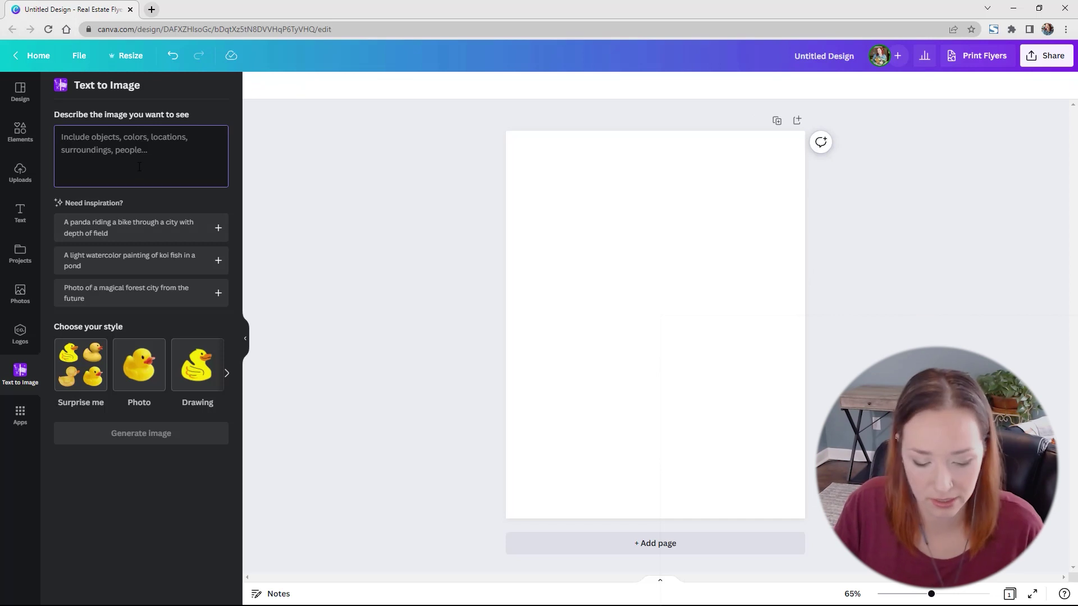
text(retro design with cat wearing sunglasses)
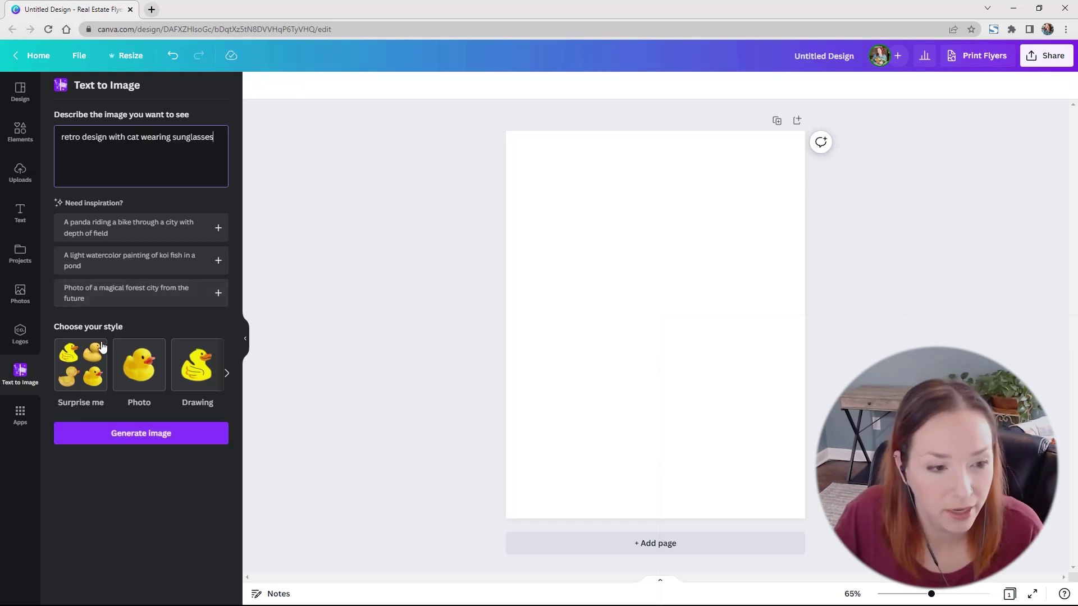
click(140, 383)
click(178, 443)
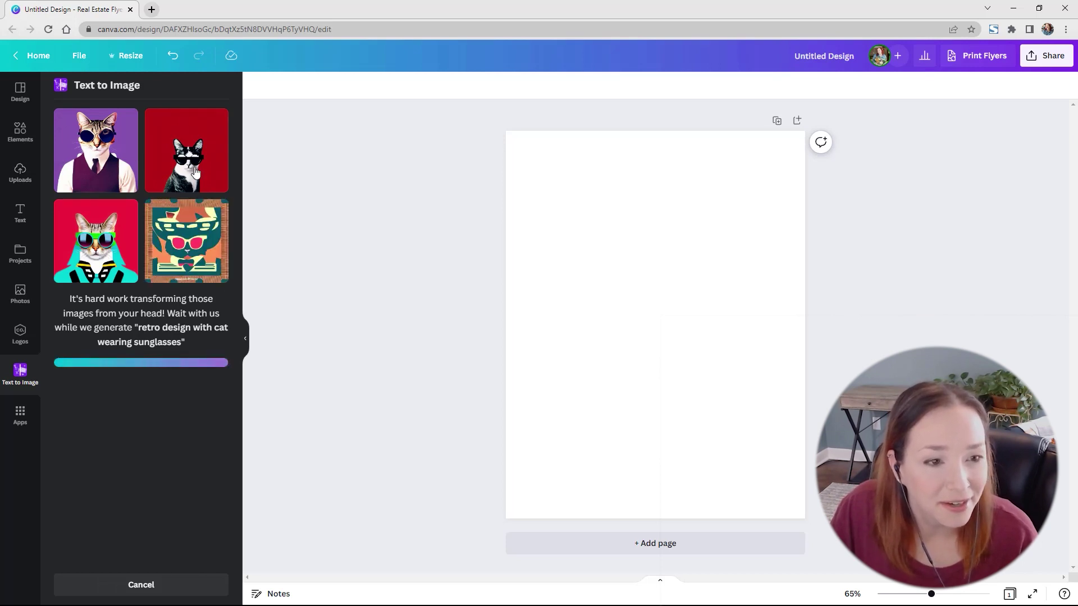
Step: Try the red-background cat enlarged on the page, delete it, and select 'cat wearing sunglasses' in the prompt
click(195, 173)
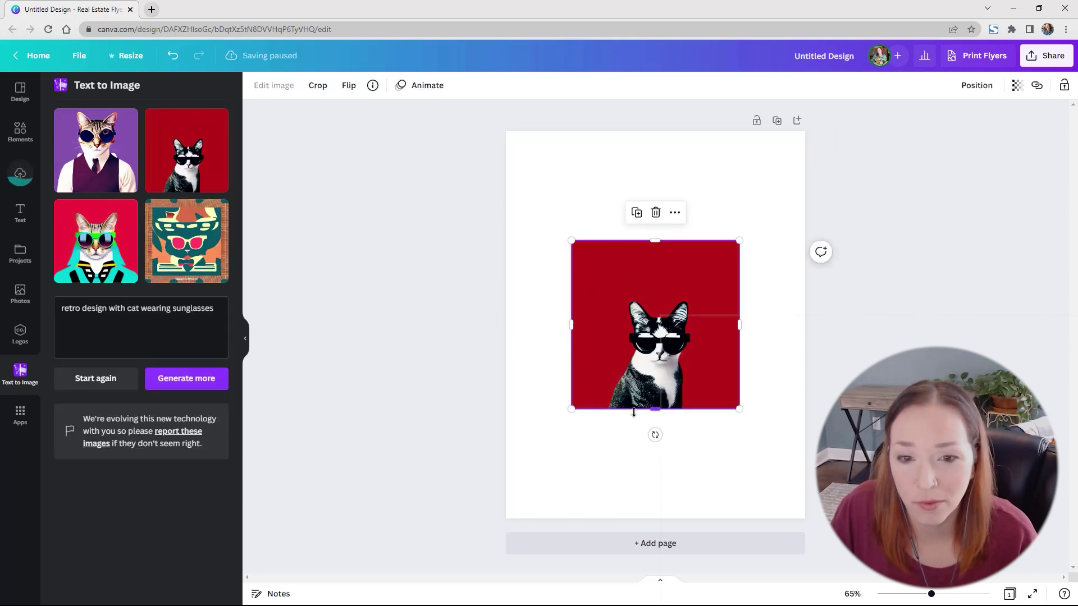
drag(571, 409, 465, 514)
drag(593, 444, 637, 364)
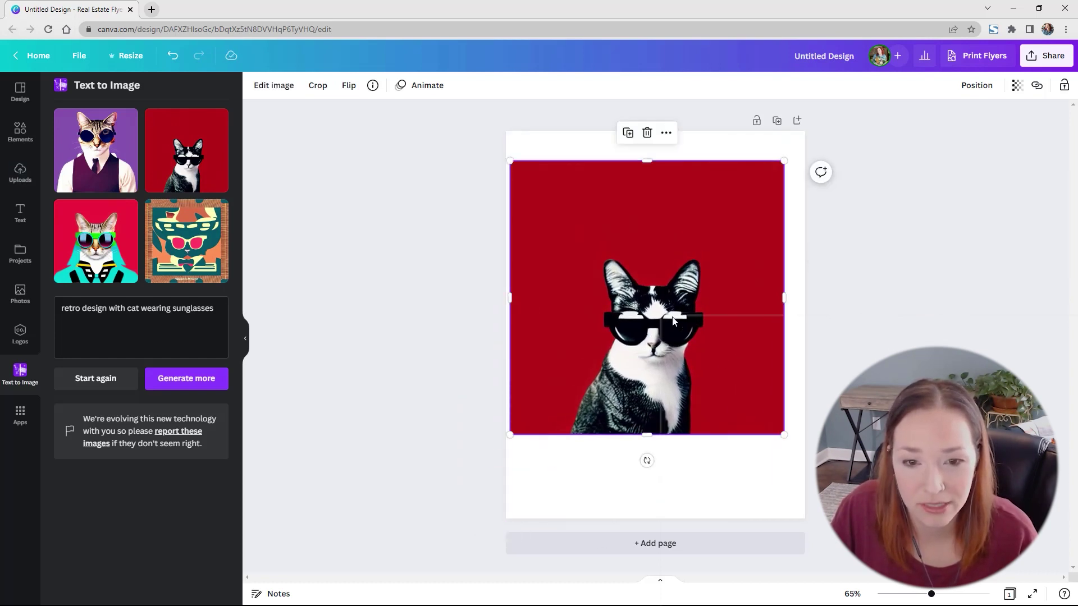
key(Delete)
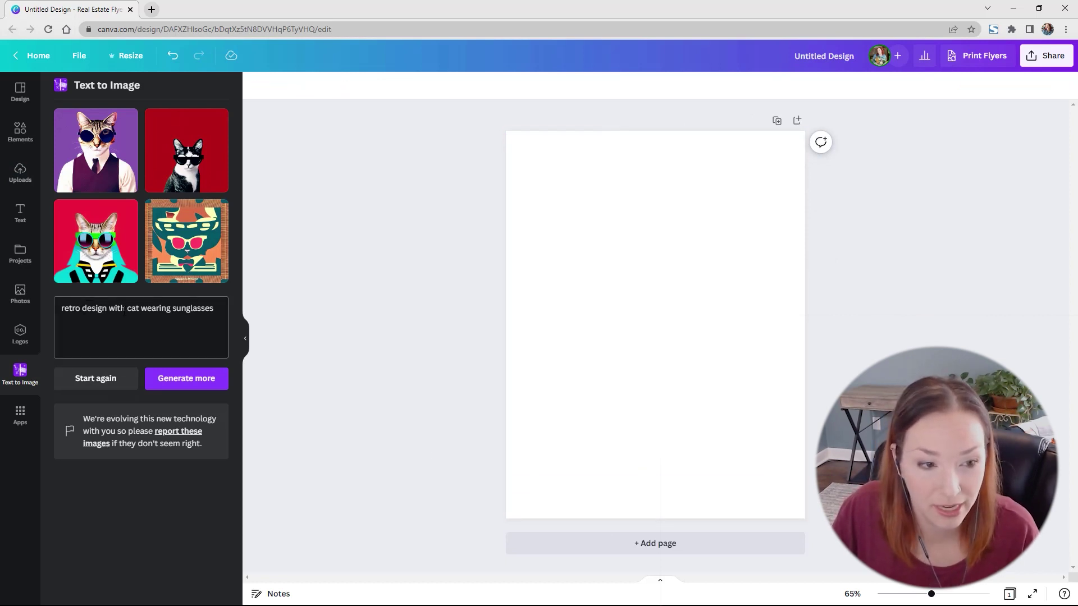
drag(125, 310, 257, 311)
key(ctrl+c)
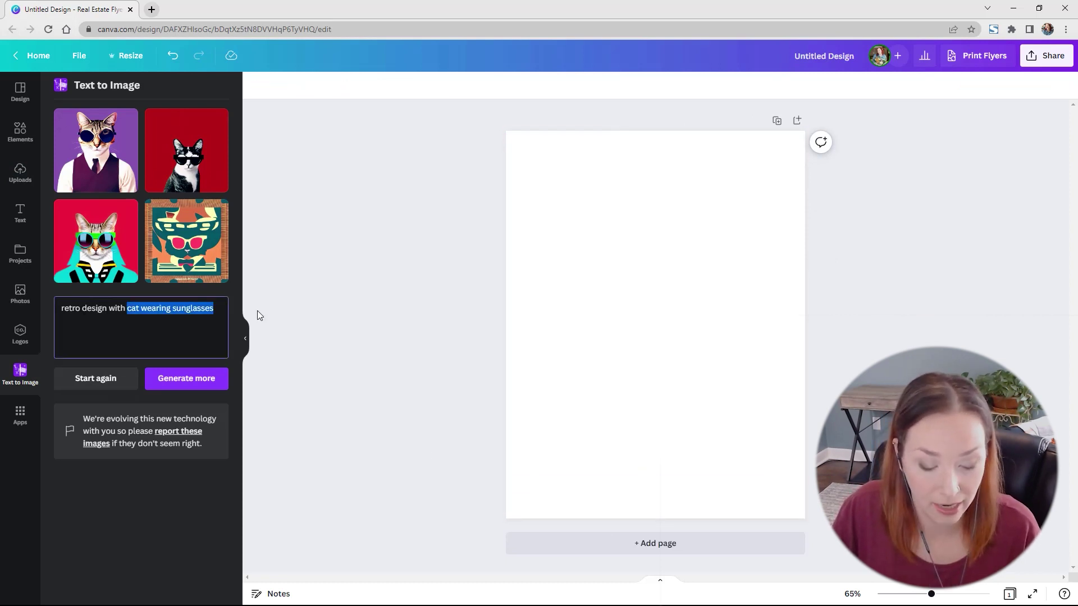
Step: Generate images for the pasted prompt 'cat wearing sunglasses', try the sketched cat, and remove it
click(97, 371)
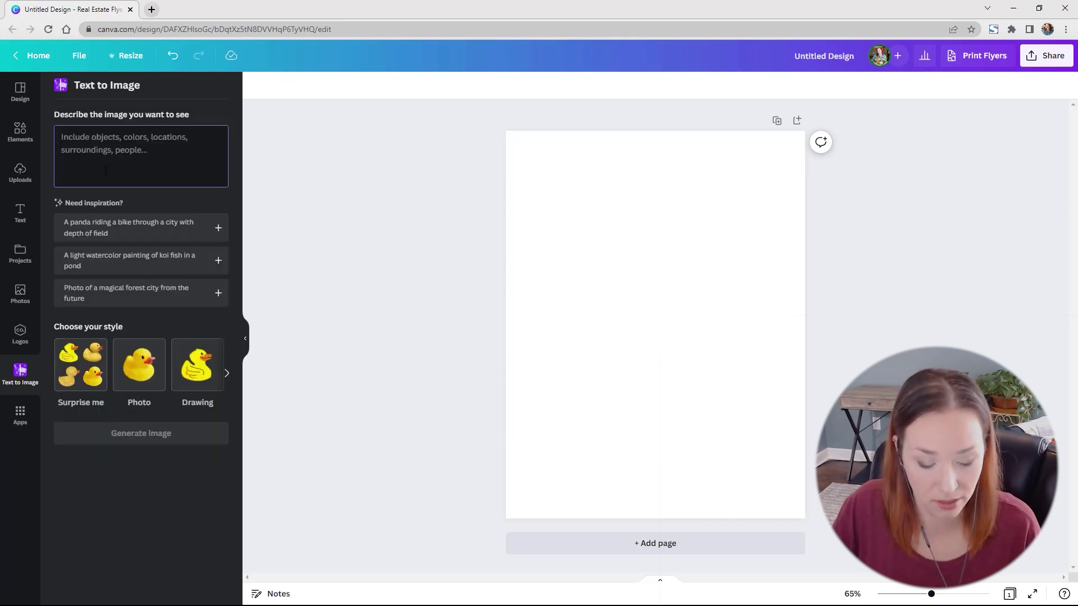
key(ctrl+v)
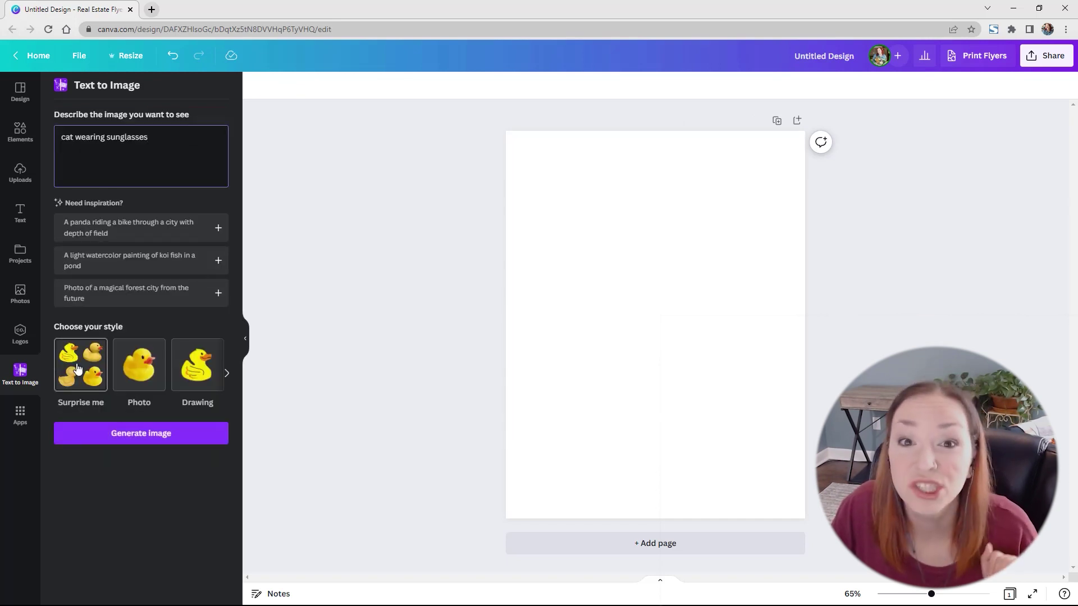
click(142, 436)
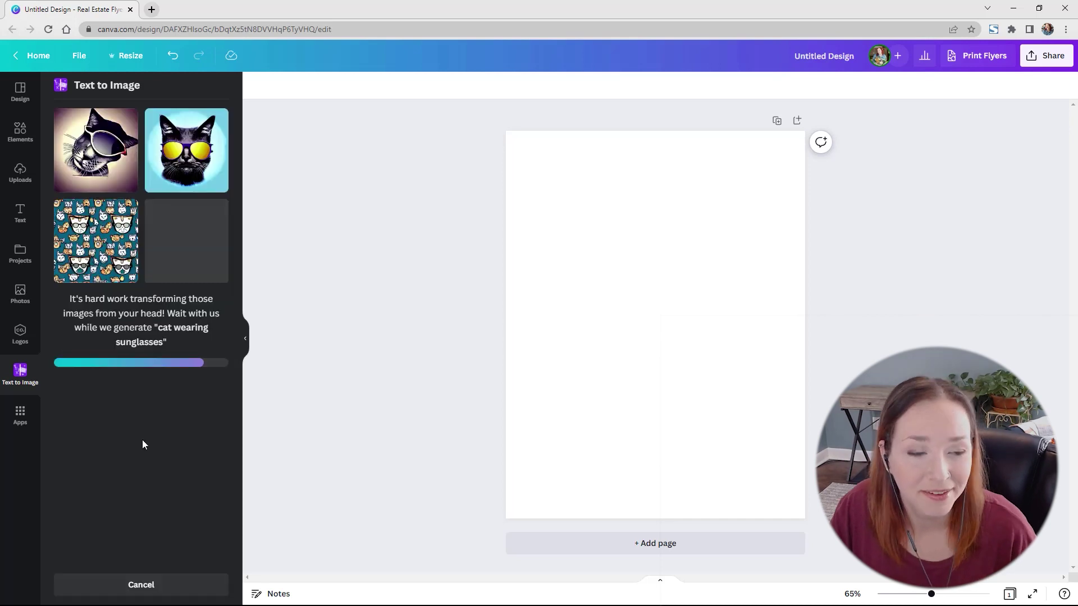
click(108, 143)
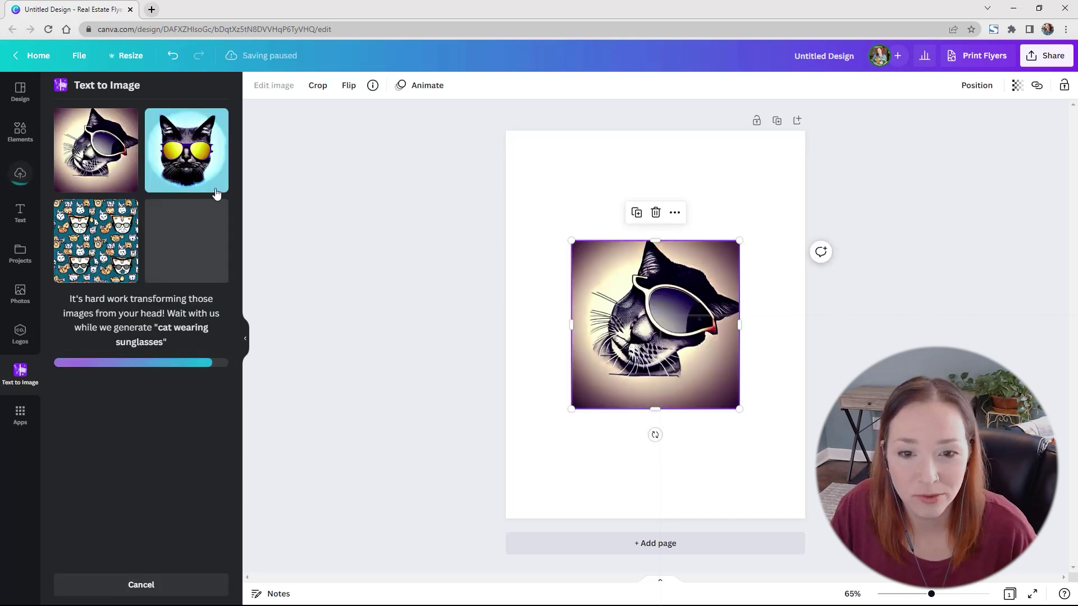
drag(695, 353, 682, 308)
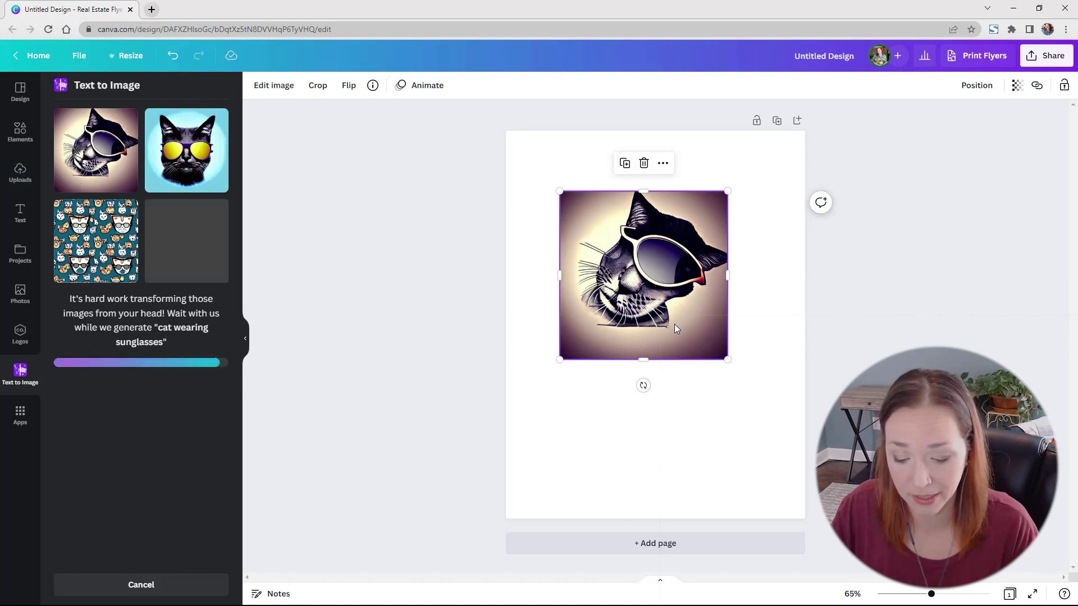
key(Delete)
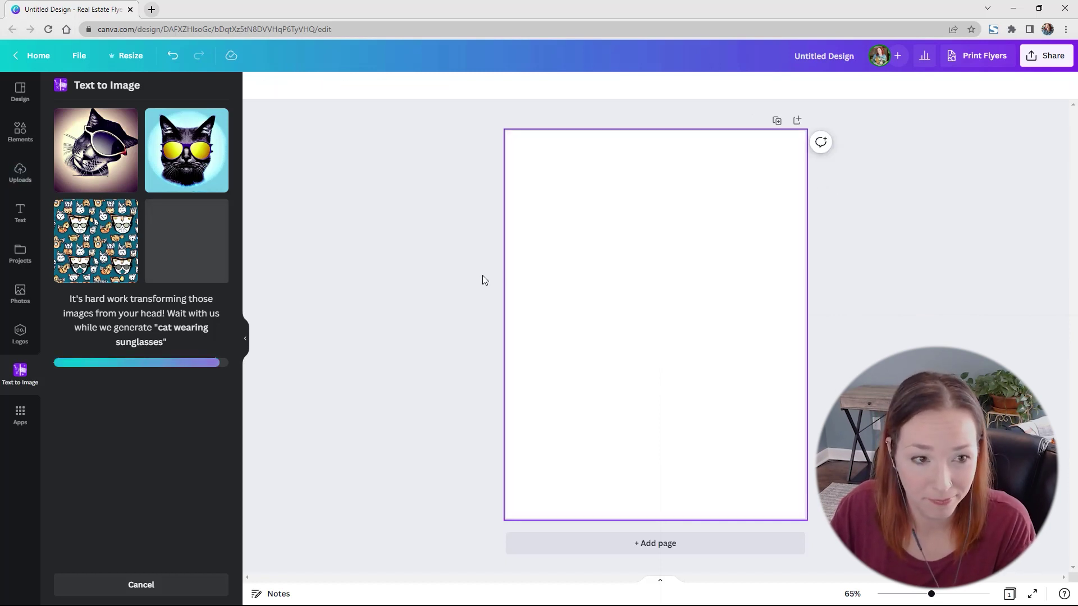
Step: Try the enlarged cat-pattern image, remove it, and place the cat in purple sunglasses
click(98, 233)
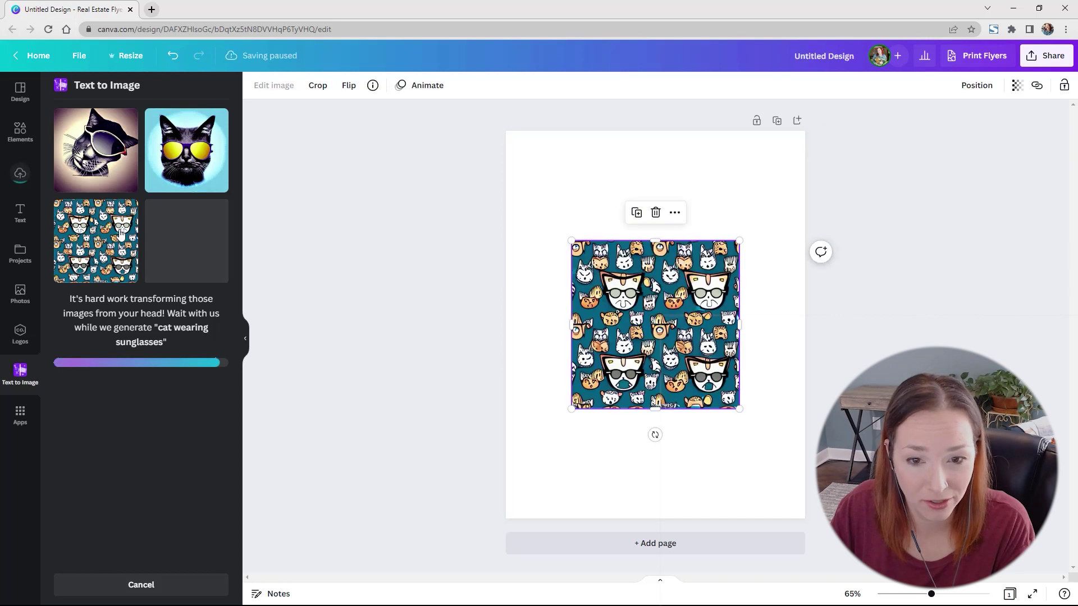
drag(570, 409, 425, 500)
drag(567, 463, 632, 391)
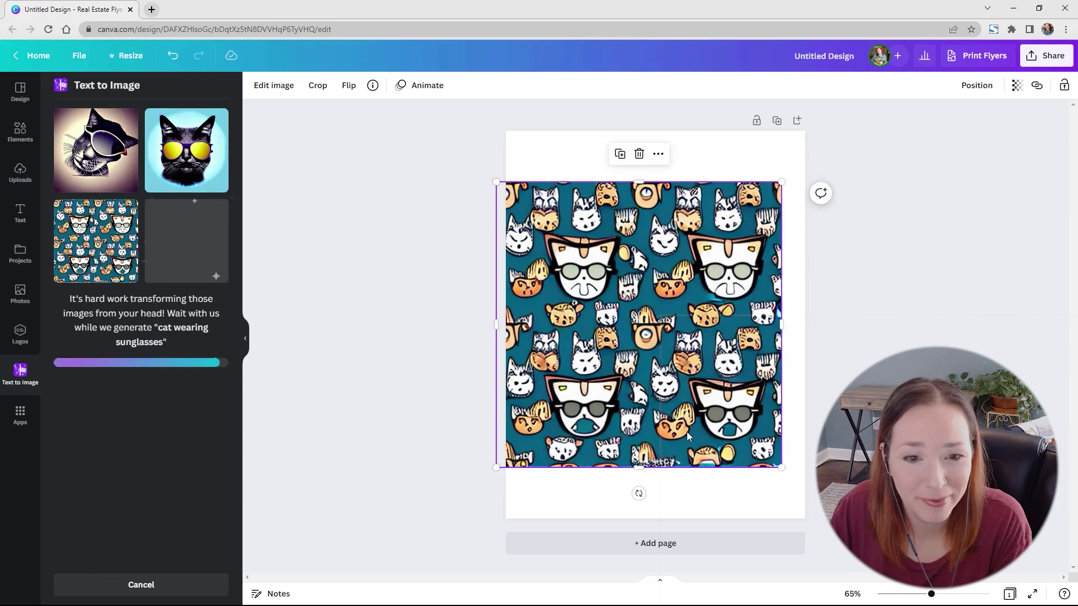
key(Delete)
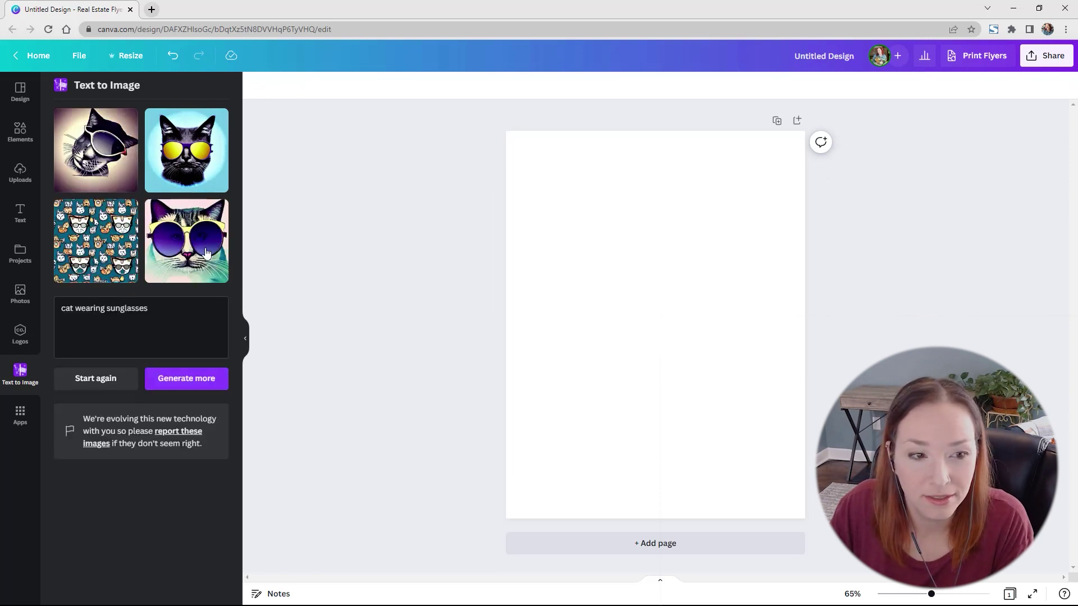
click(186, 255)
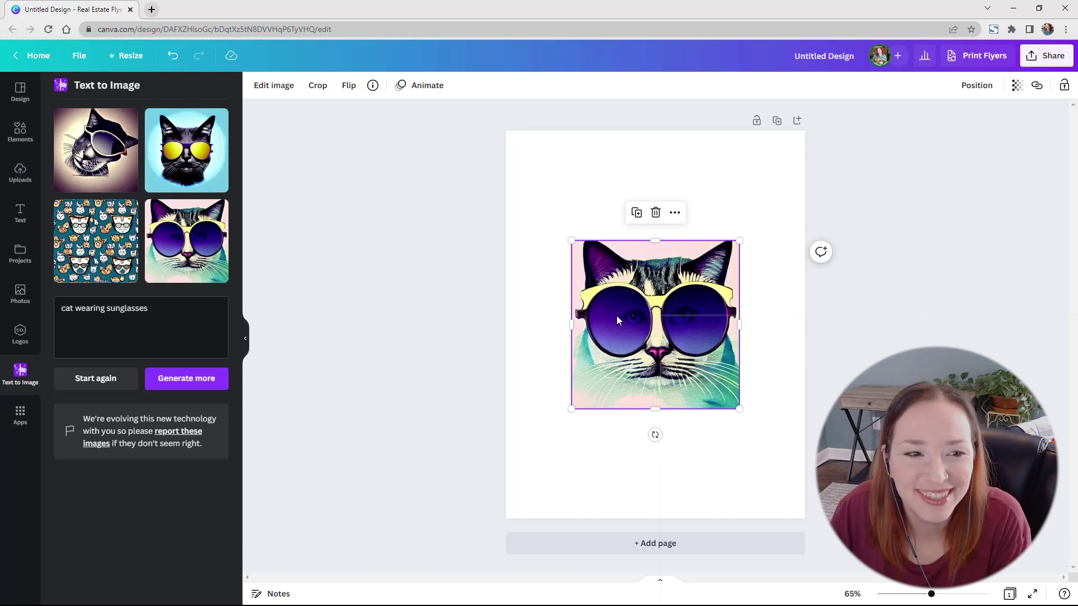
Step: Swap in the black cat in yellow sunglasses and stretch it across the full page width
key(Delete)
click(196, 155)
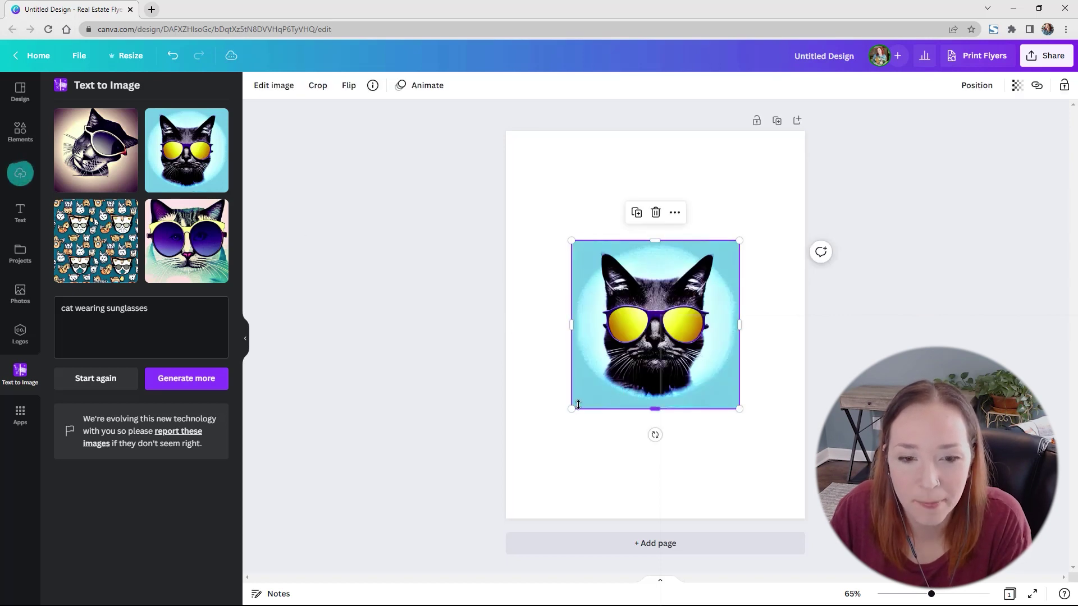
drag(572, 409, 514, 466)
drag(739, 240, 809, 170)
drag(725, 289, 718, 284)
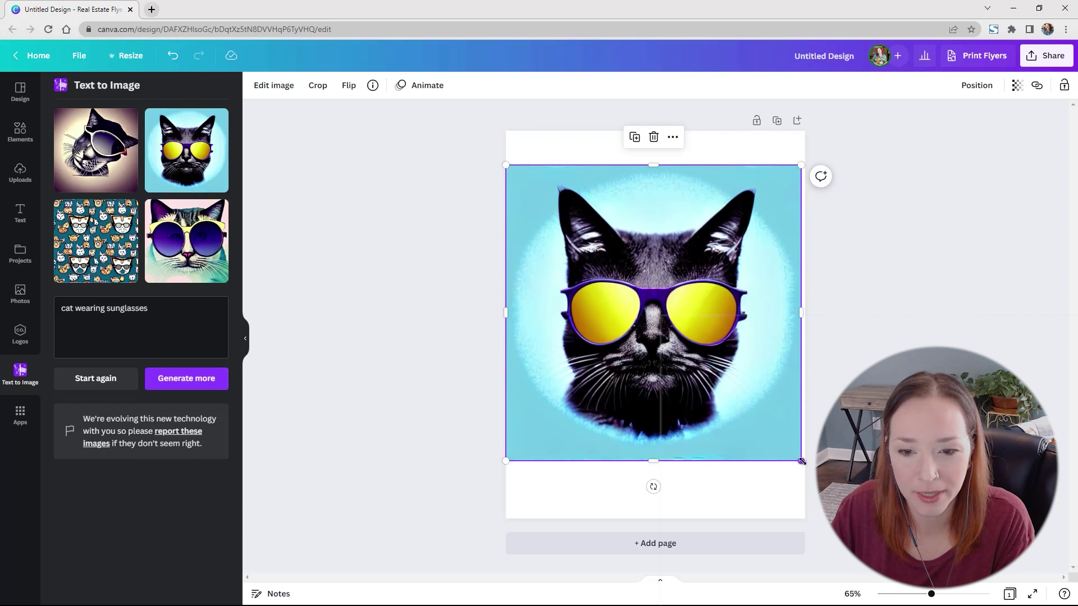
drag(795, 458, 805, 463)
click(794, 505)
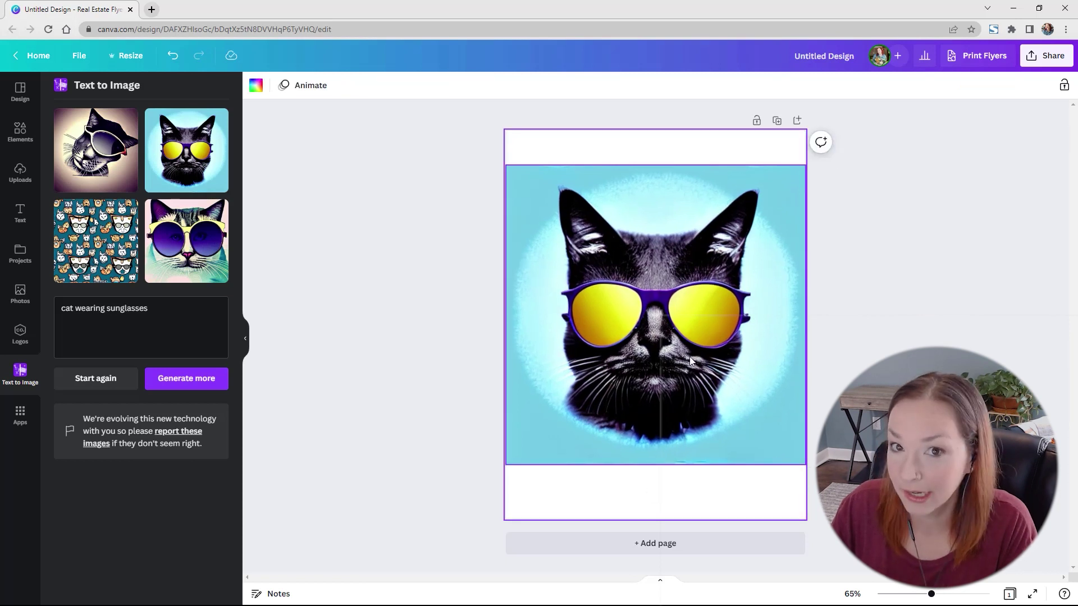
click(641, 330)
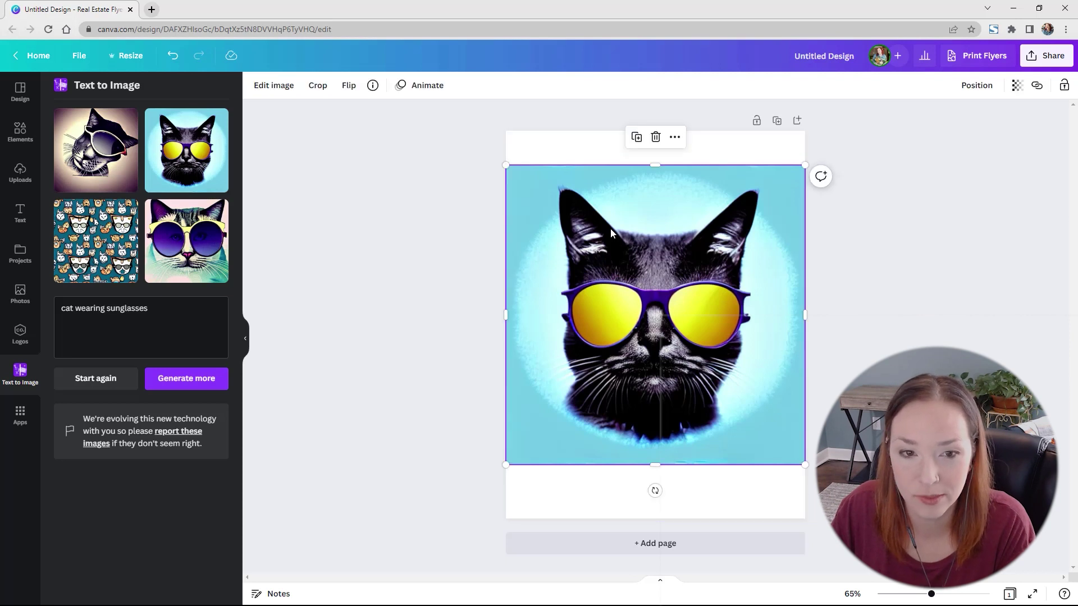
Step: Remove the cat image's light-blue background with the BG Remover
click(270, 90)
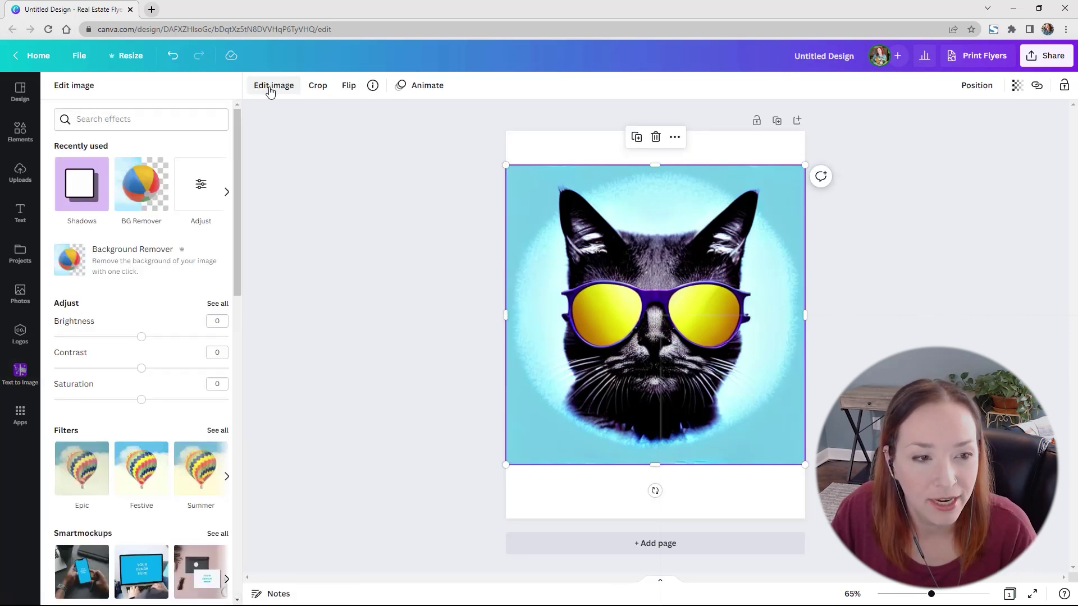
click(139, 190)
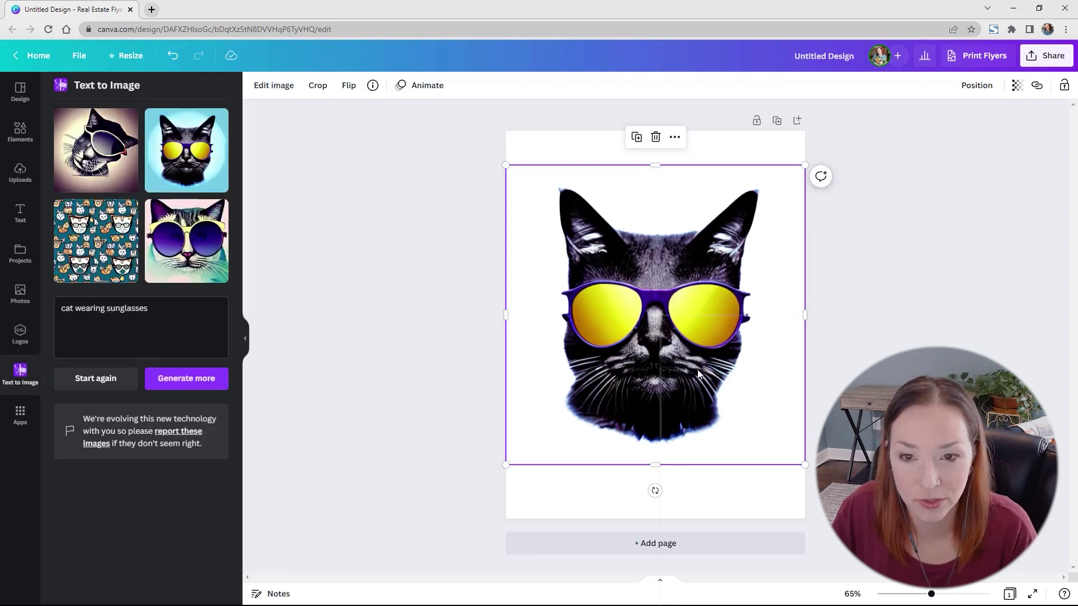
Step: Shrink the cut-out yellow-sunglasses cat and centre it with white space around it
drag(504, 165, 523, 205)
drag(665, 383, 652, 357)
drag(789, 440, 763, 413)
drag(666, 349, 688, 395)
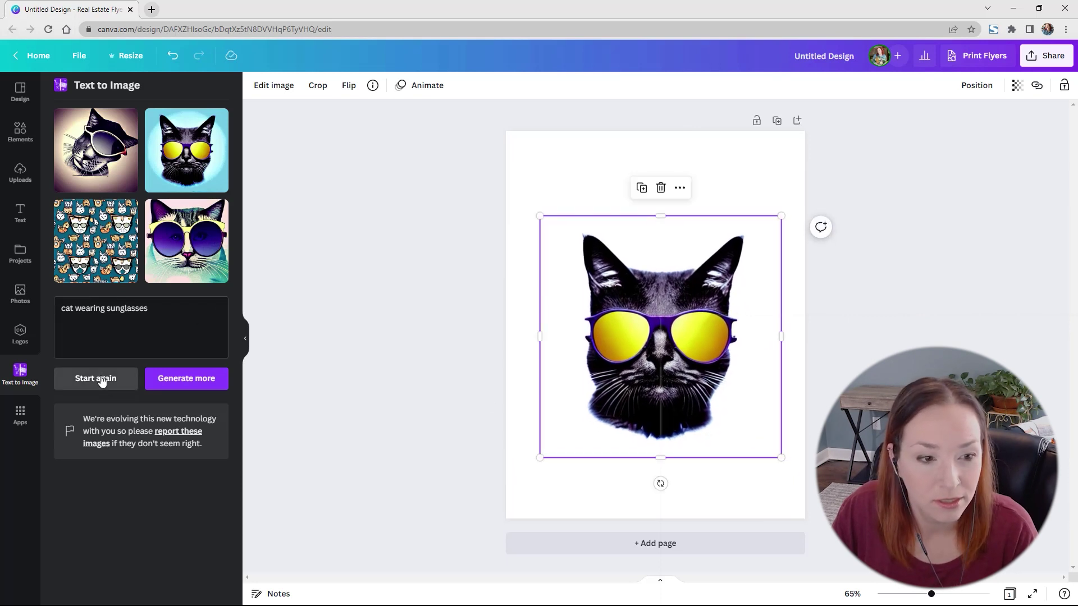
Step: Start a fresh prompt 'retro sunrise' and generate images in the Drawing style
click(83, 383)
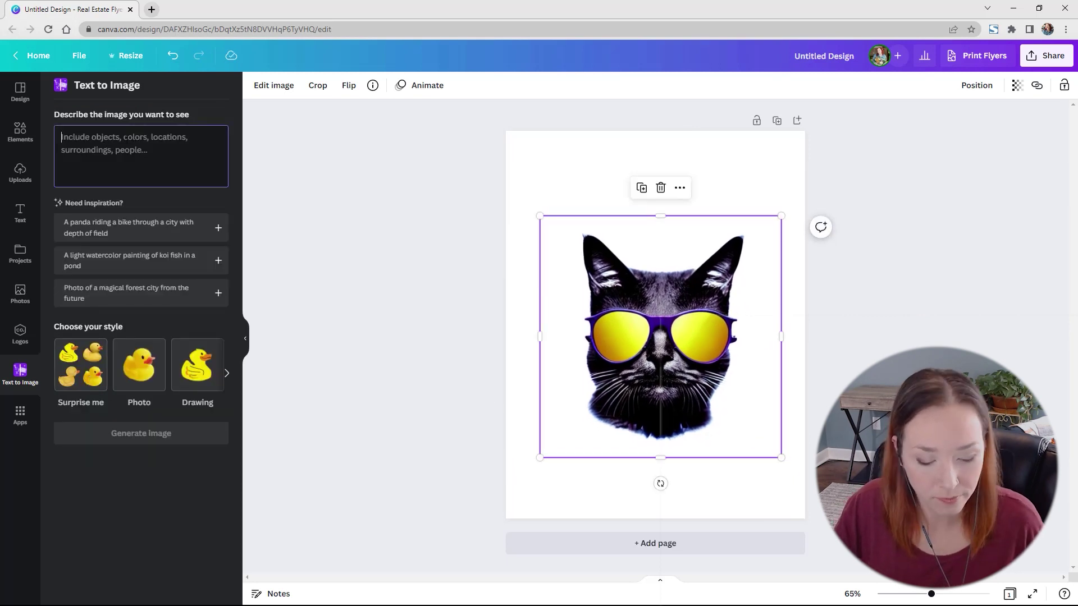
text(retro sunrise)
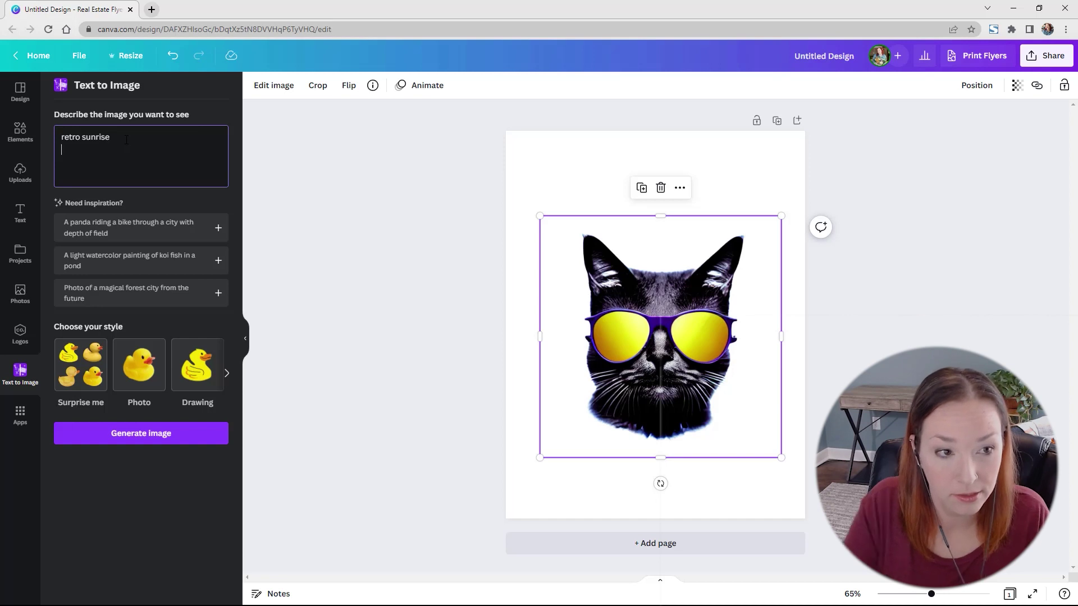
click(227, 373)
click(228, 373)
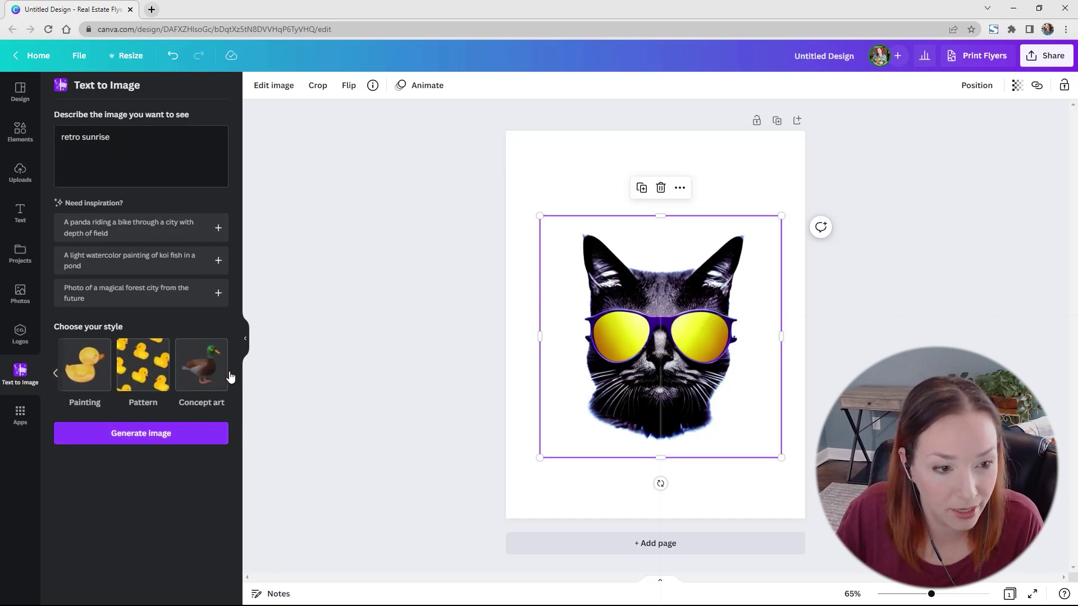
click(91, 376)
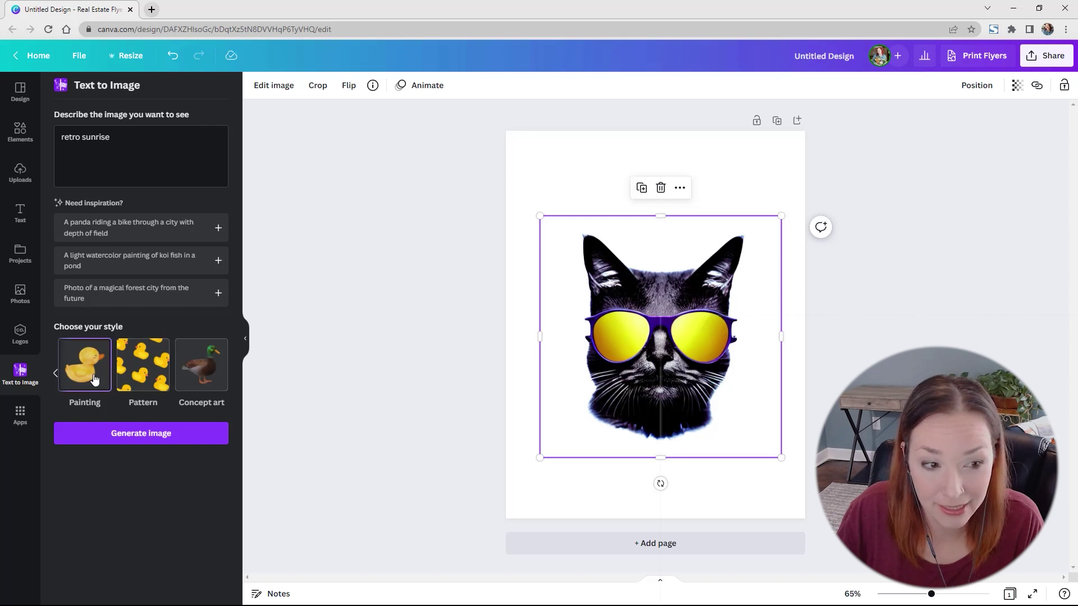
click(56, 373)
click(55, 374)
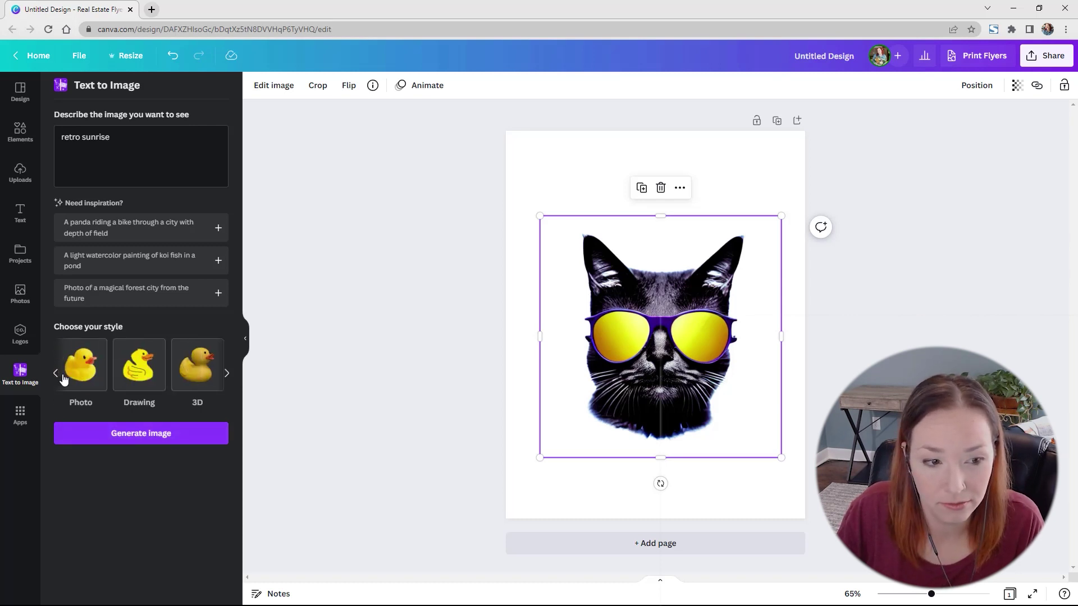
click(172, 440)
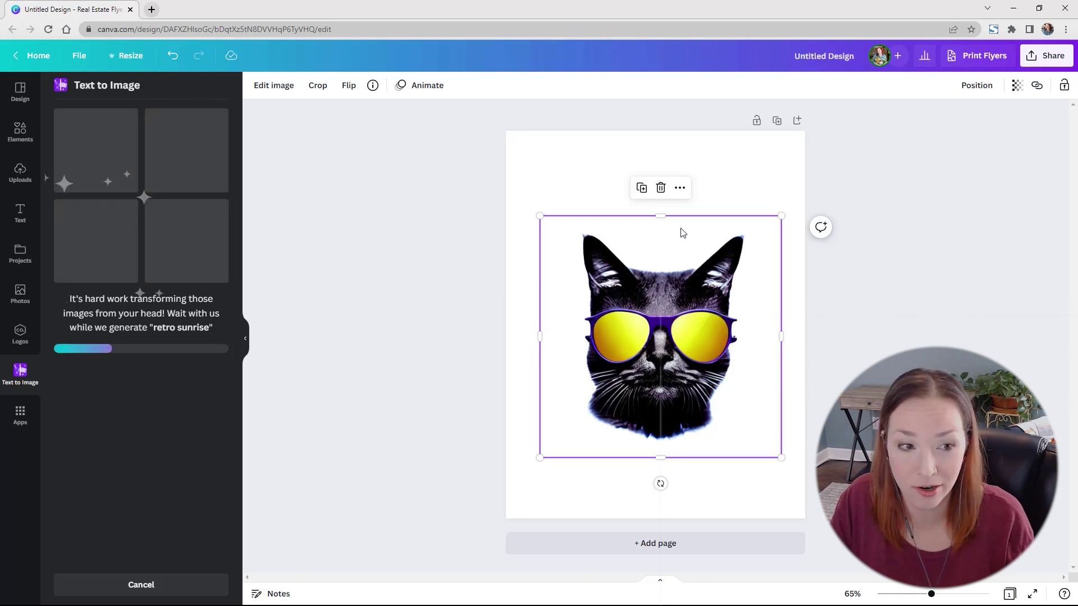
Step: Deselect the cat and let the three retro sunrise results load
click(842, 301)
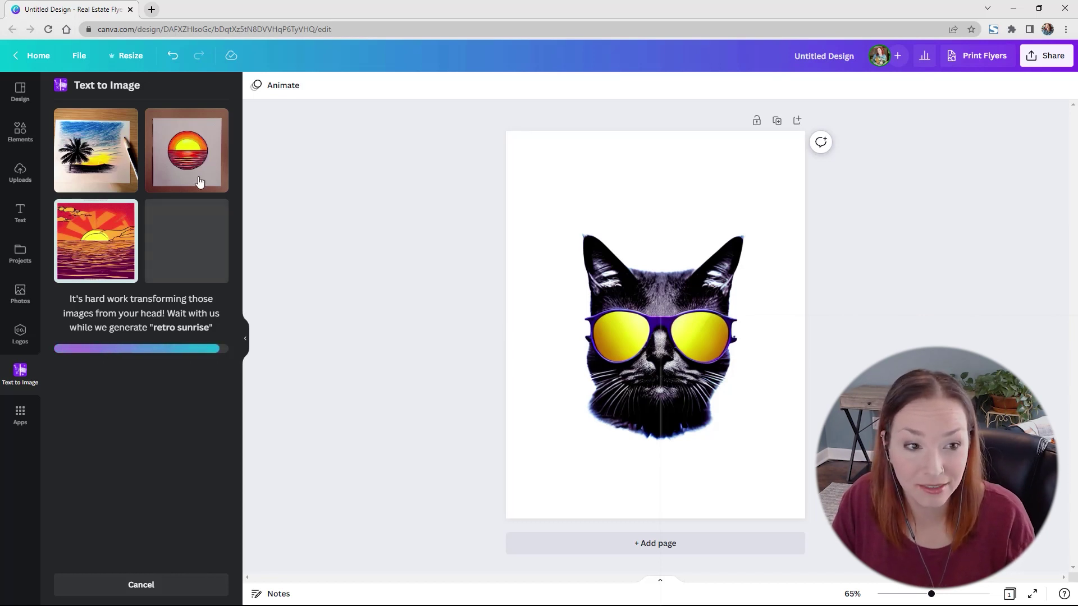
Step: Place the circular striped-sun drawing on the page and remove its background
click(208, 147)
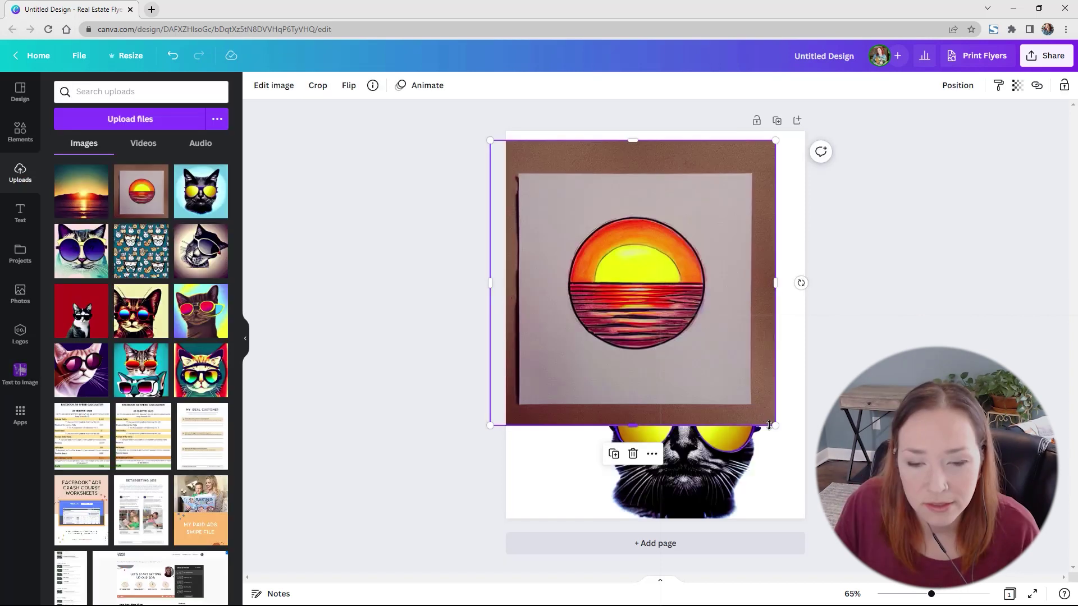
drag(775, 426, 848, 498)
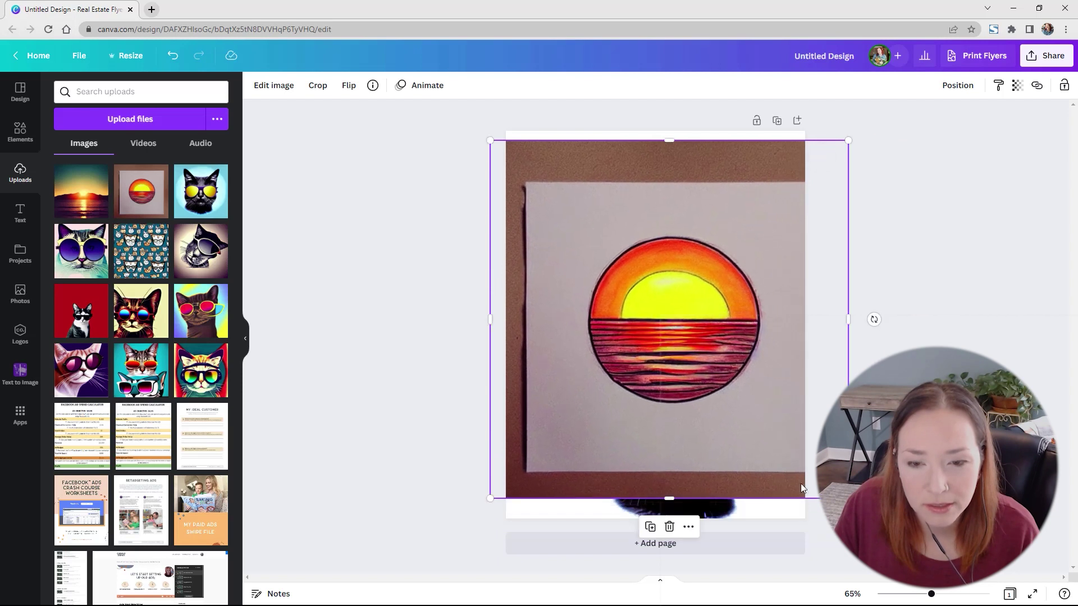
drag(703, 418, 689, 412)
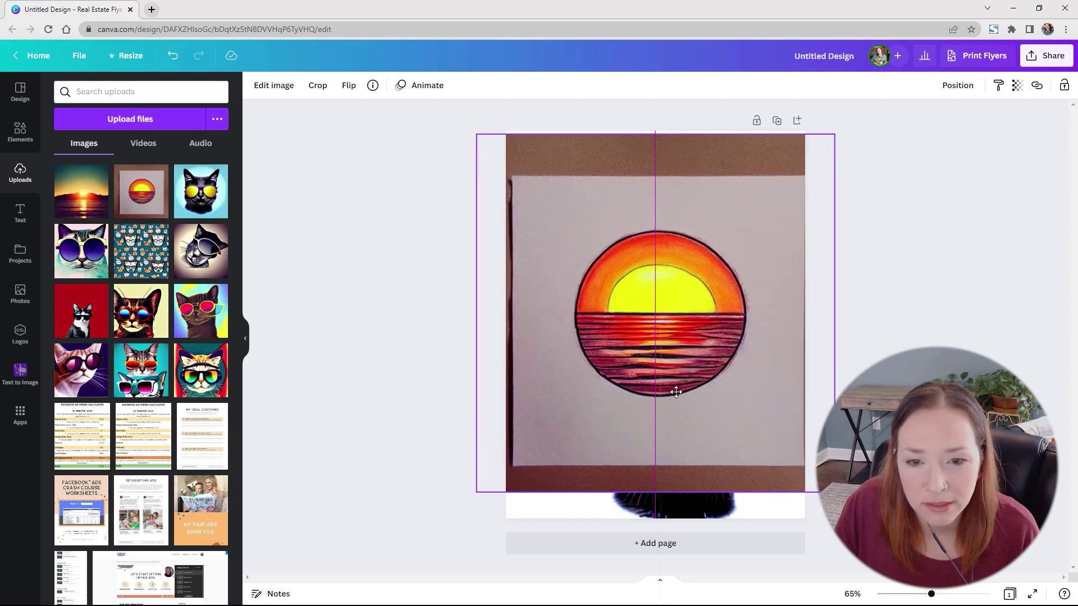
click(272, 86)
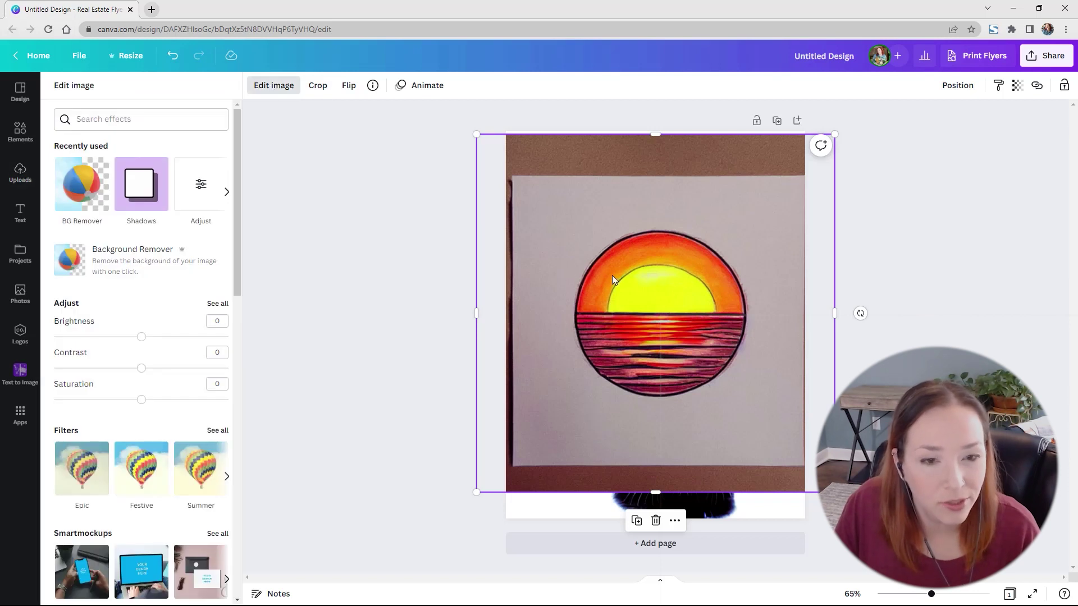
click(81, 184)
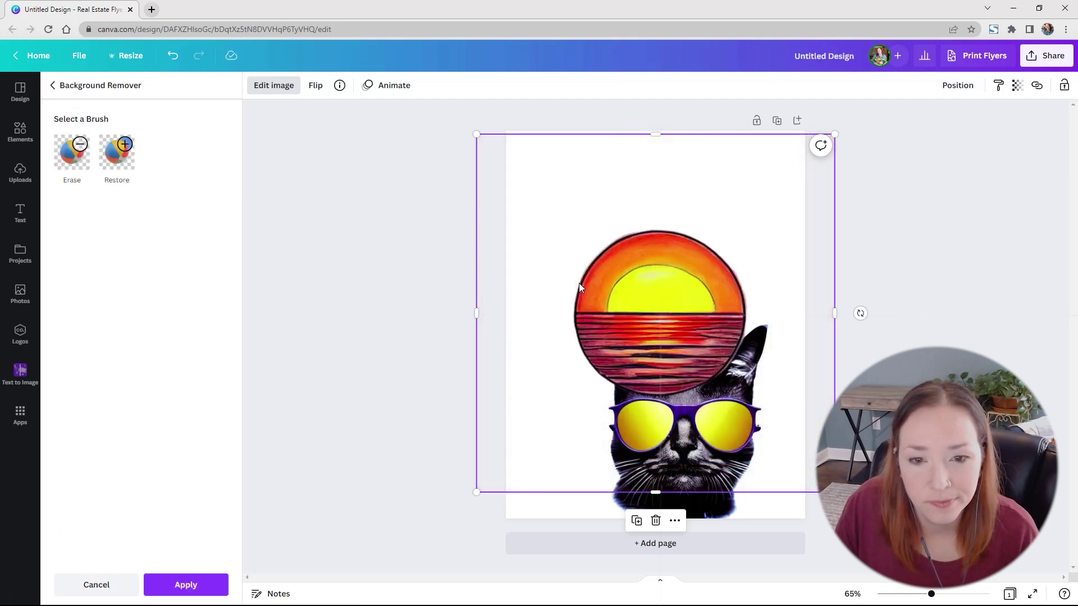
click(188, 587)
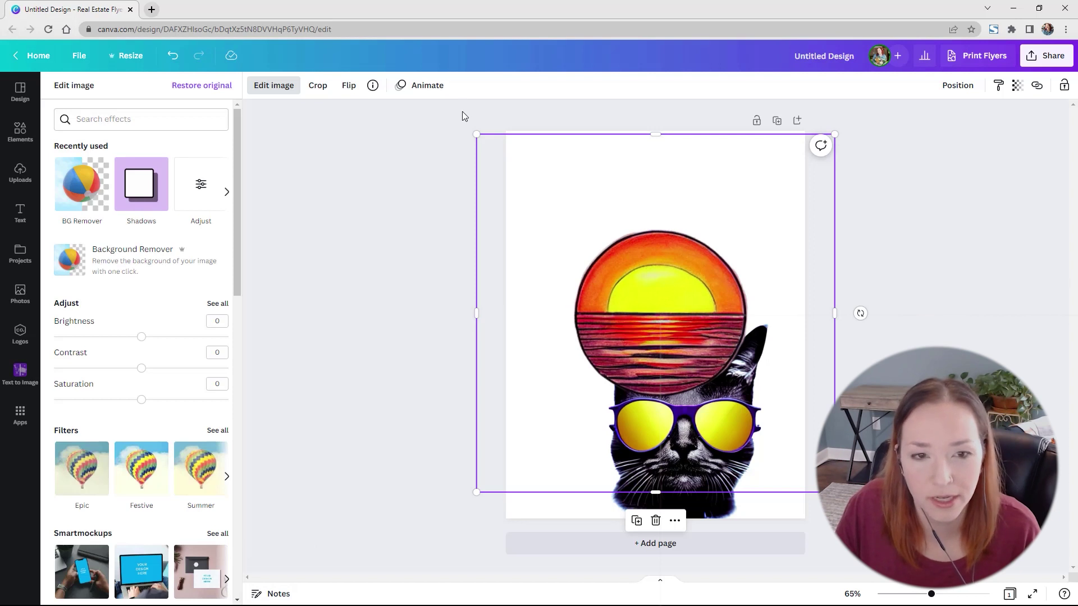
Step: Enlarge the background-free sun so it overlaps the top of the cat
drag(476, 134, 354, 12)
drag(834, 492, 895, 554)
drag(696, 299, 708, 278)
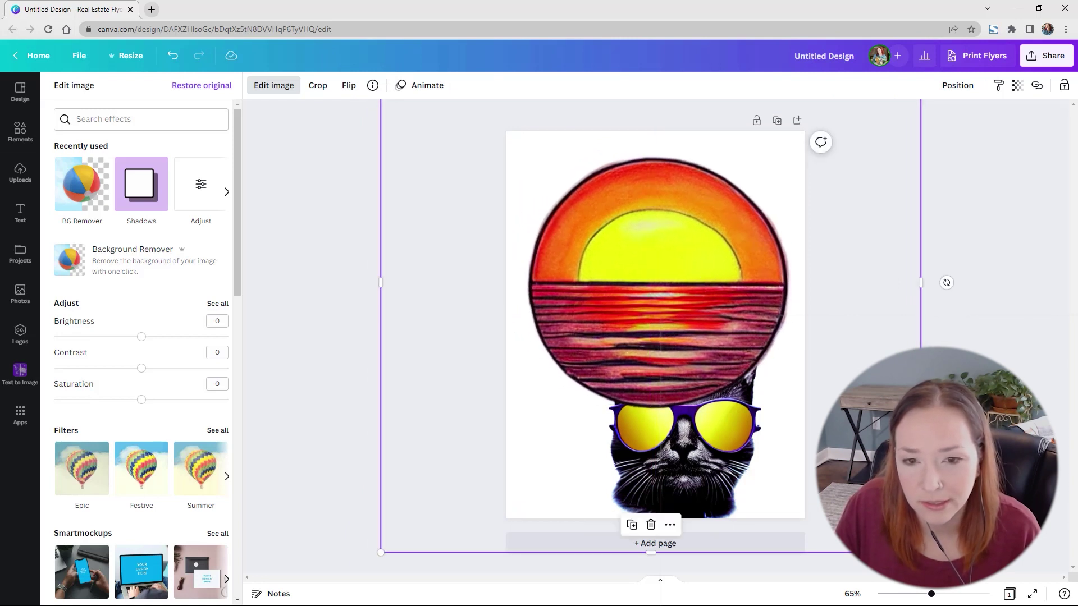
click(20, 173)
Step: Send the sun behind the cat, then move and shrink the cat onto it
right_click(692, 271)
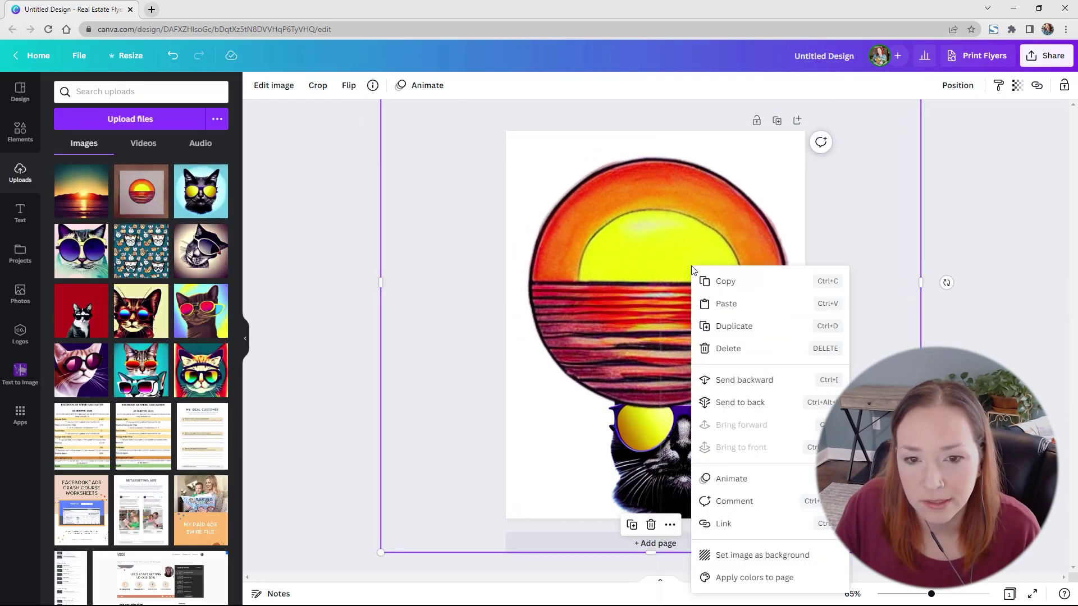
click(758, 403)
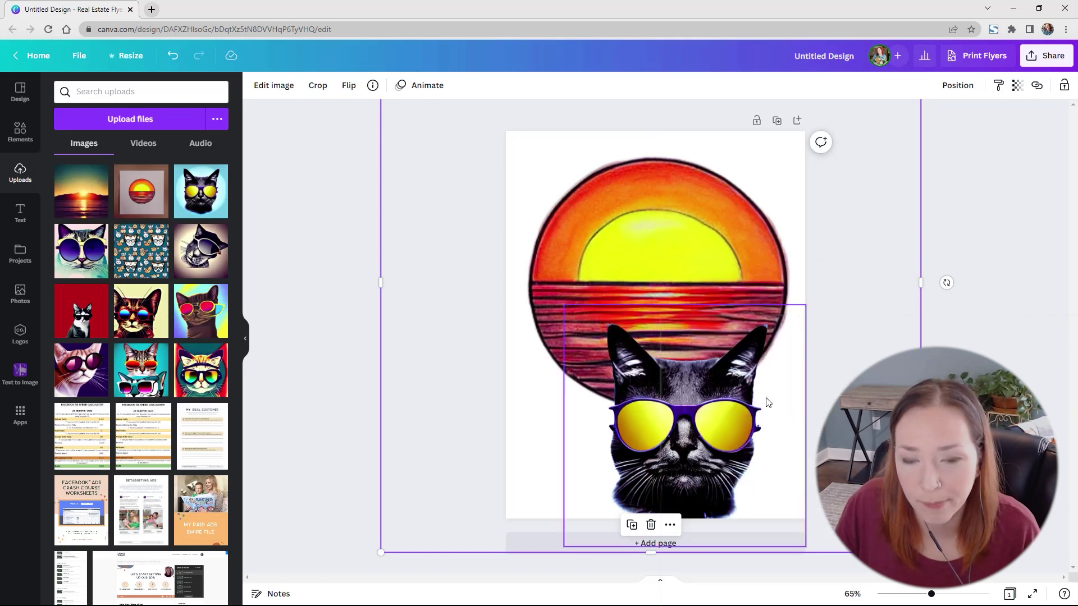
drag(703, 484, 676, 373)
drag(781, 433, 774, 428)
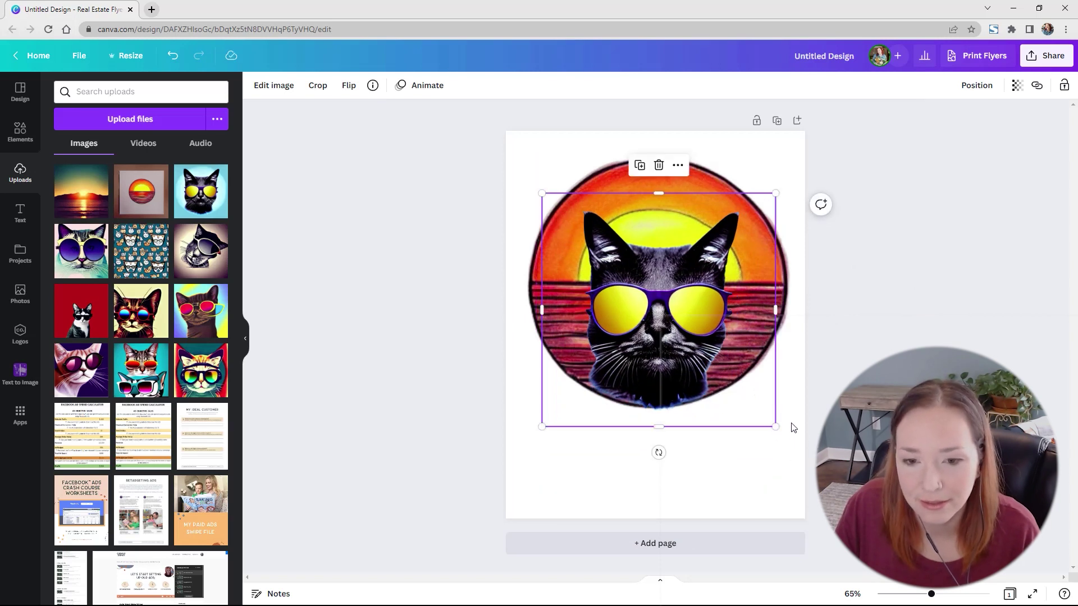
Step: Tilt the cat slightly counter-clockwise and centre it inside the sun circle
mouse_move(659, 452)
mouse_down()
mouse_move(693, 475)
mouse_move(664, 453)
mouse_up()
drag(663, 364, 661, 368)
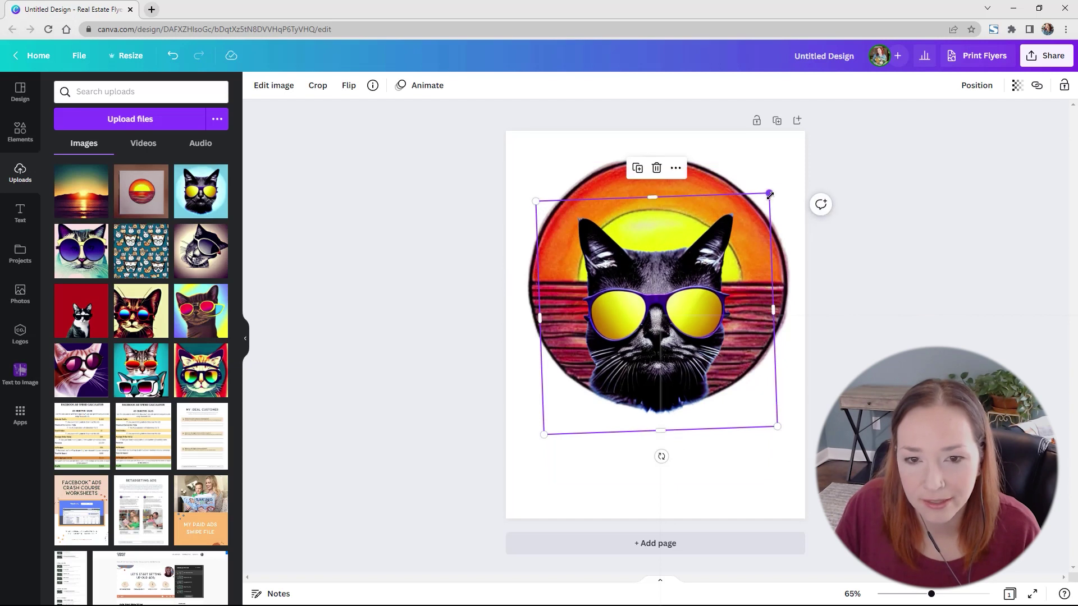
drag(769, 195, 762, 202)
drag(681, 336, 682, 335)
key(Escape)
drag(858, 468, 586, 230)
drag(683, 312, 683, 314)
click(817, 334)
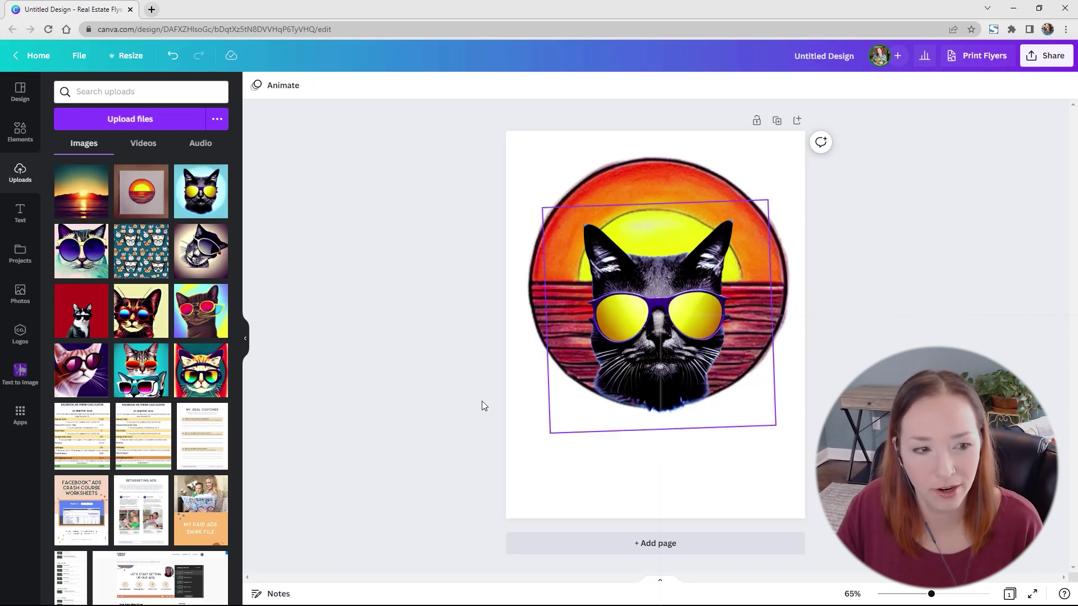
Step: Add COOL CAT text in the Druzhba Retro font below the cat
click(22, 211)
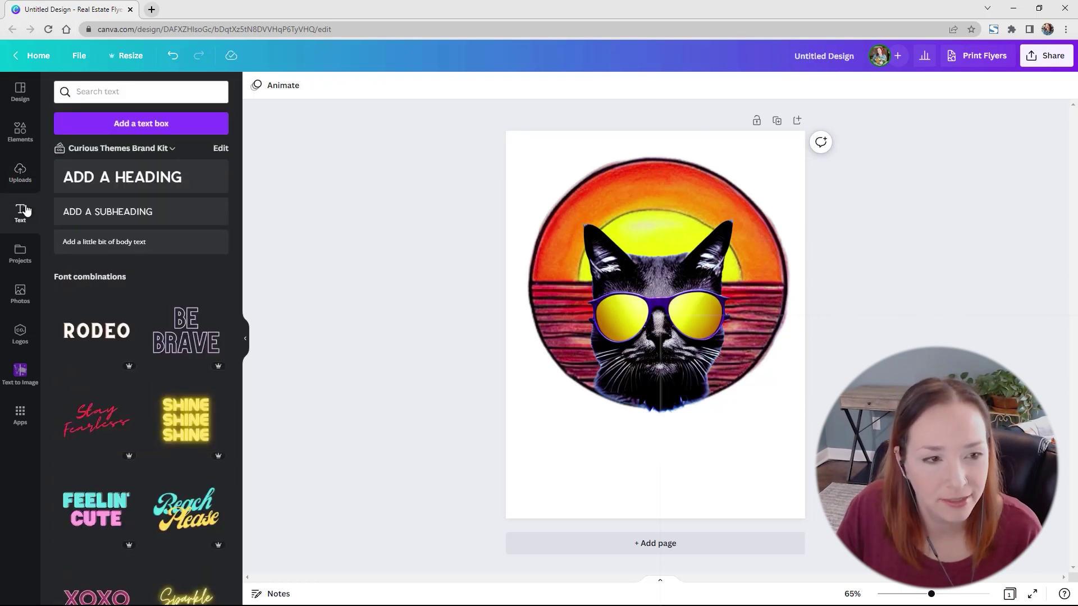
click(128, 96)
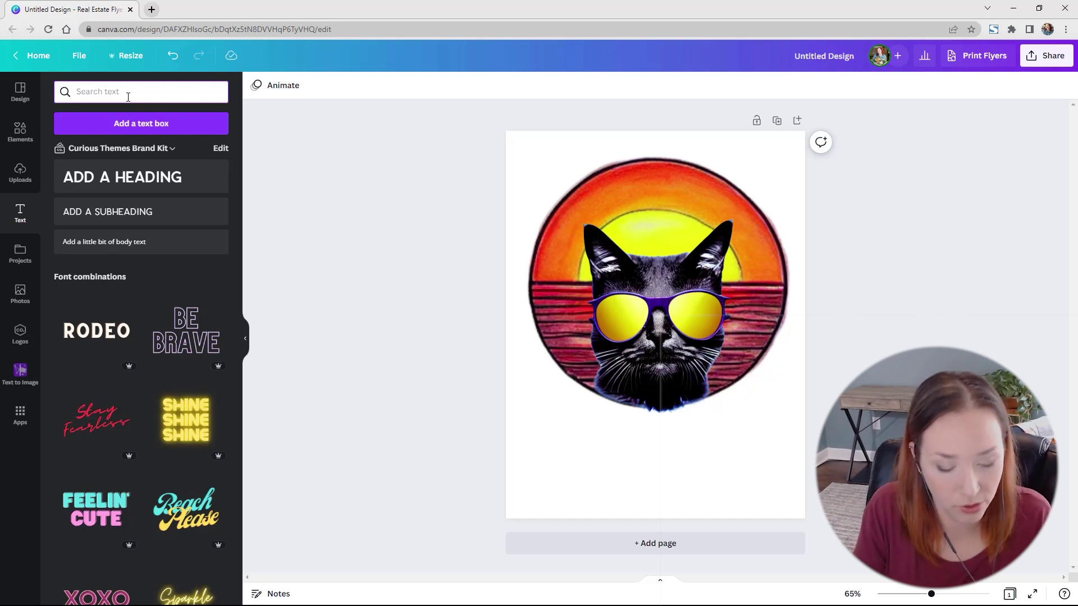
text(retro)
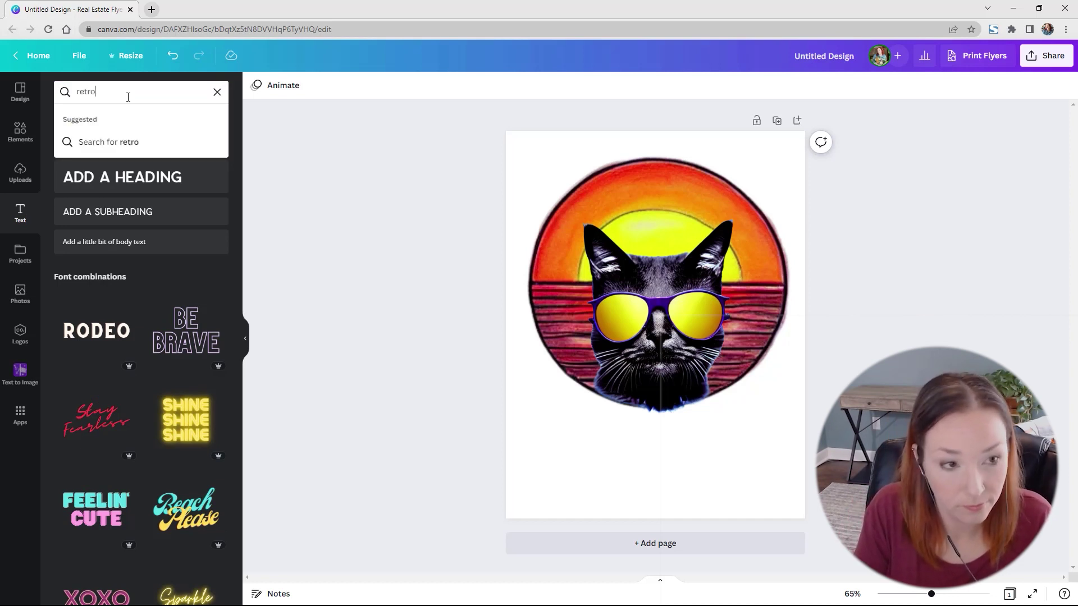
key(Return)
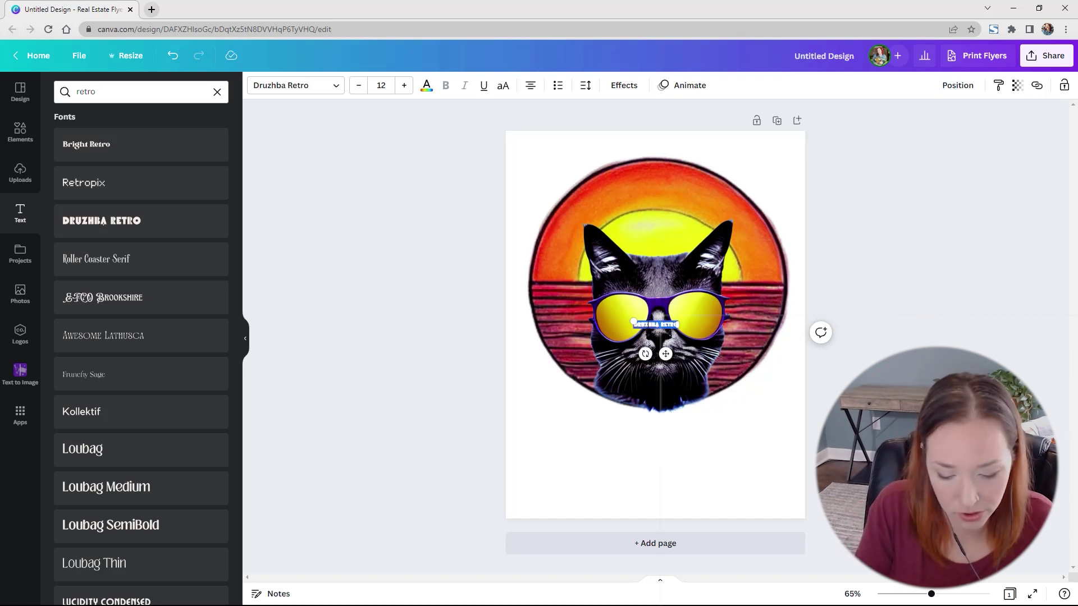
text(COOL)
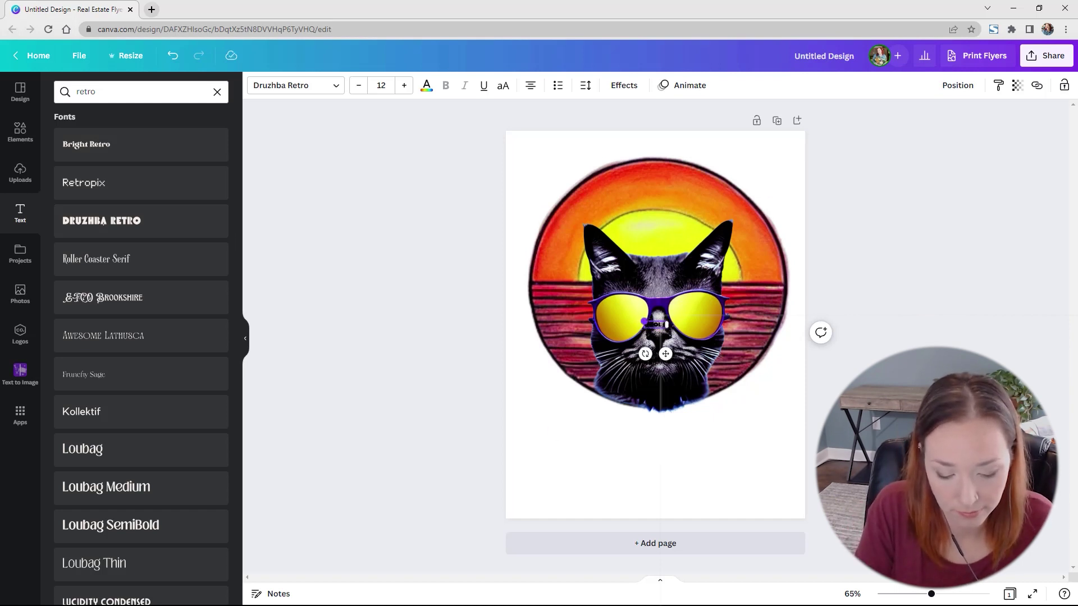
drag(665, 354, 658, 505)
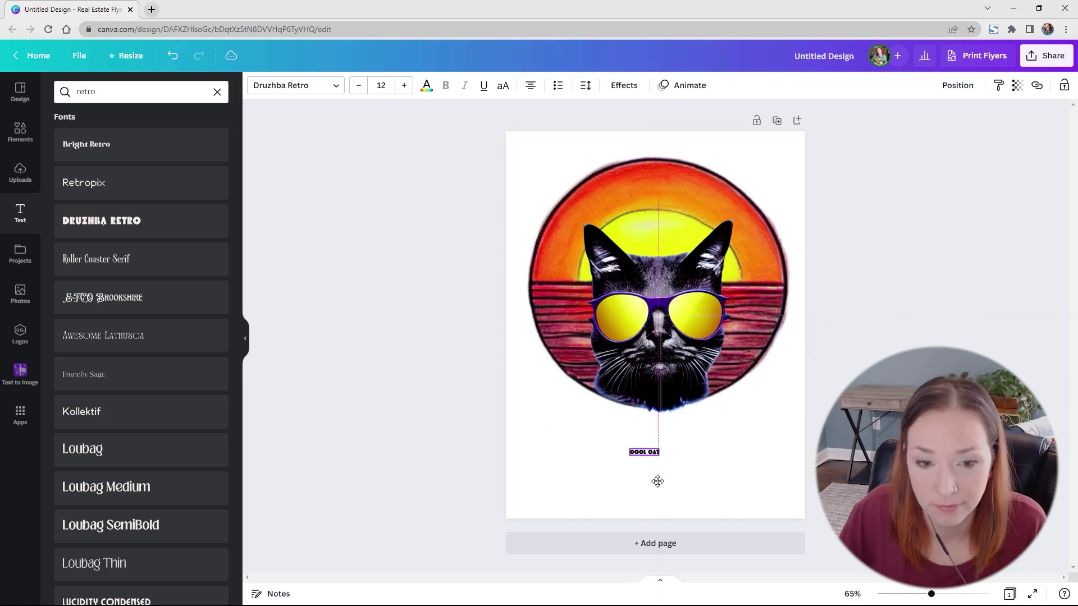
Step: Set the COOL CAT text to size 72 and centre it beneath the cat
click(407, 86)
click(381, 85)
click(399, 430)
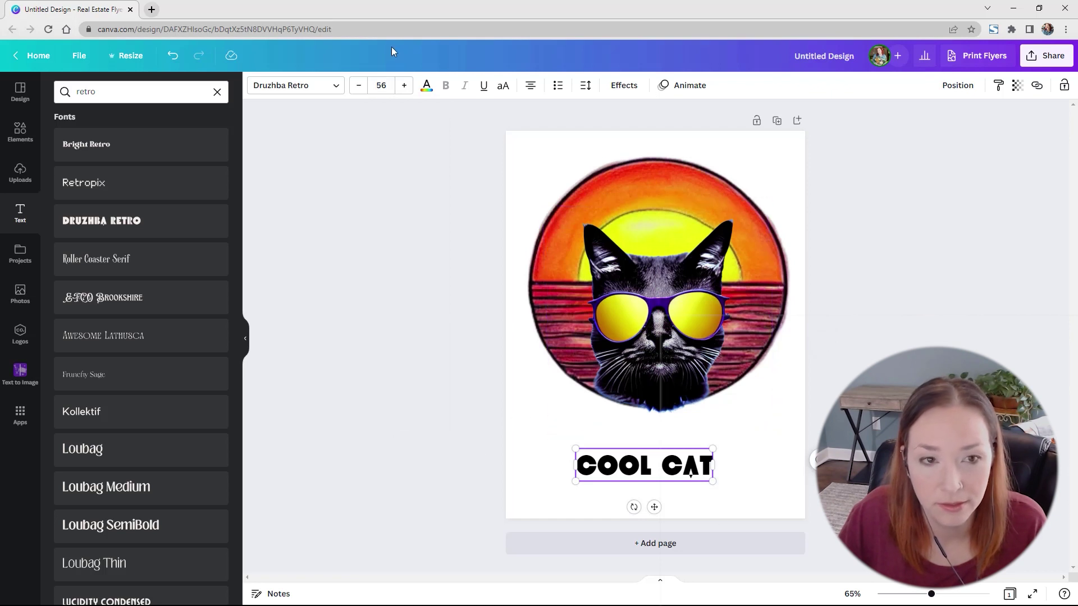
click(382, 86)
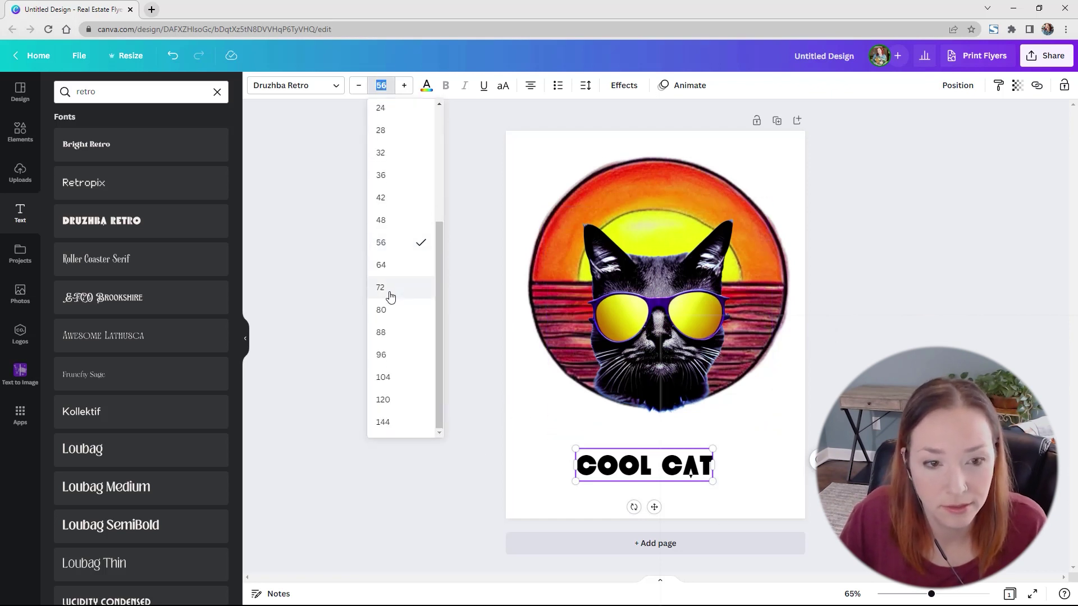
click(391, 297)
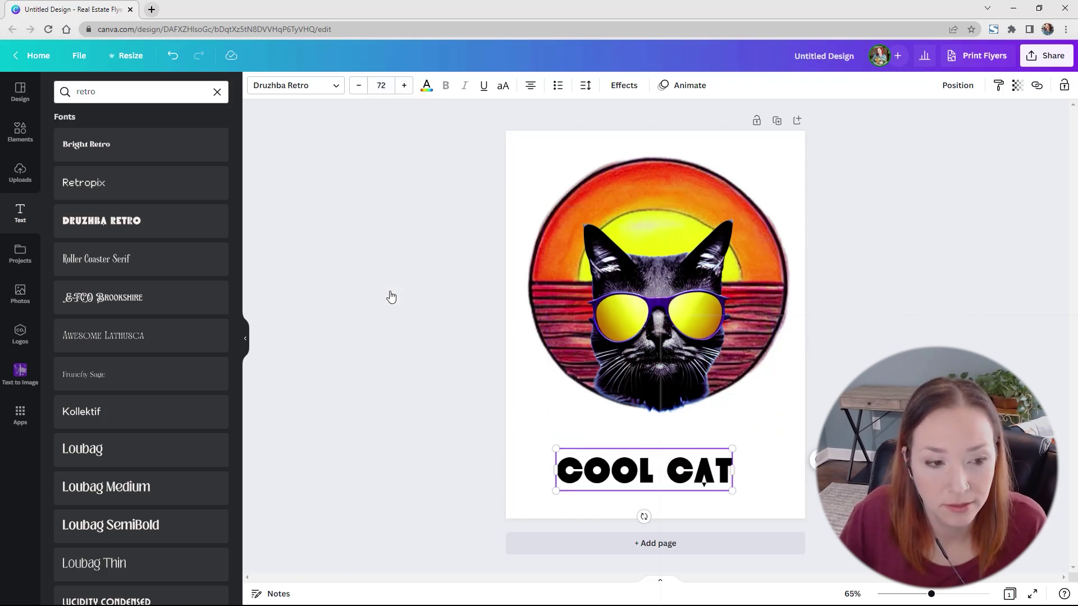
drag(617, 445, 700, 415)
click(655, 479)
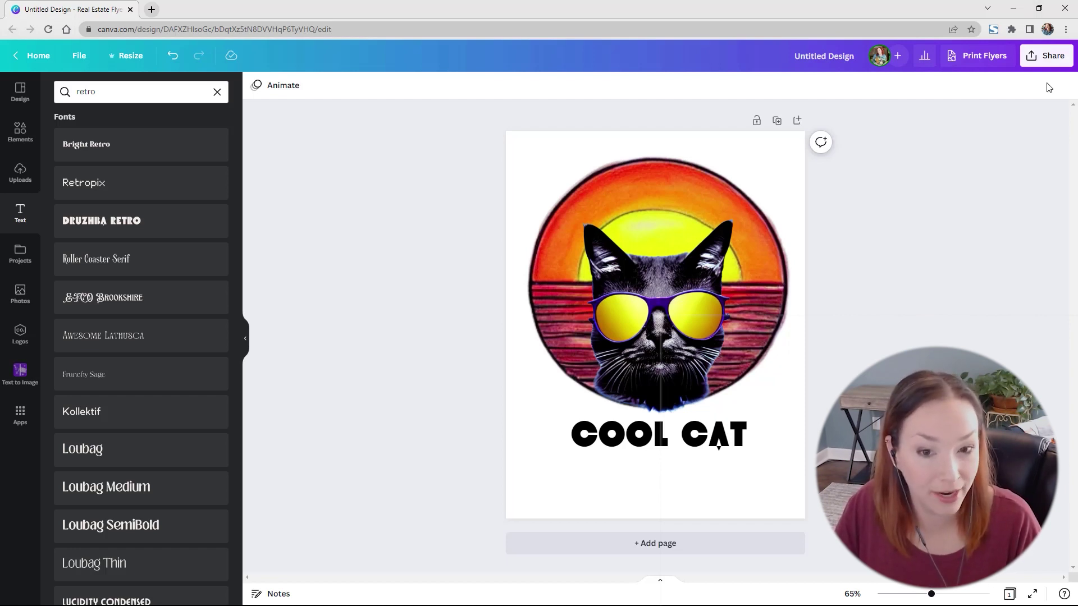
click(1042, 59)
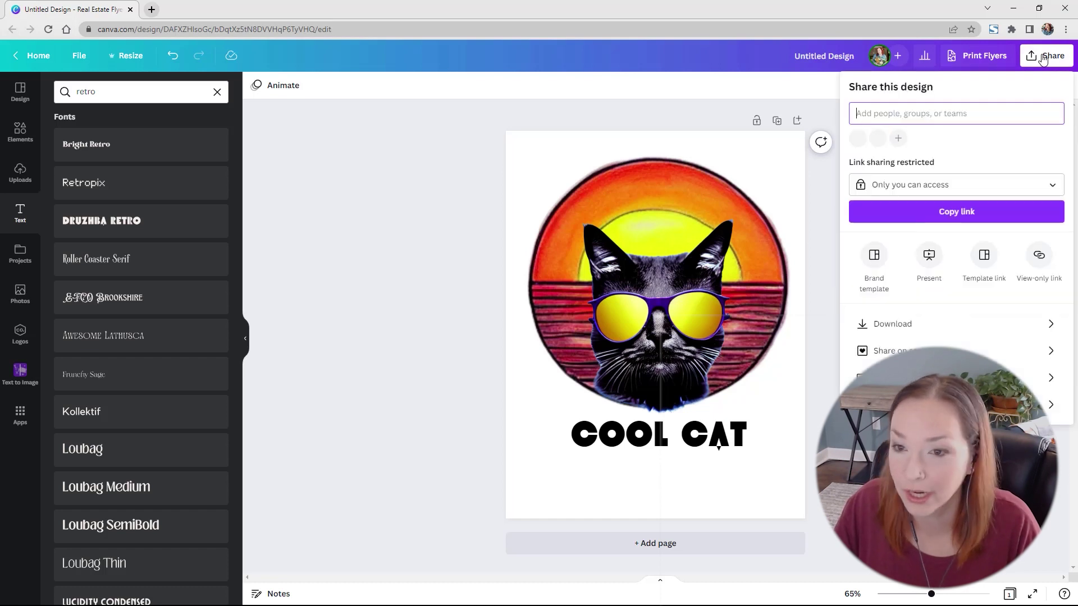
click(887, 331)
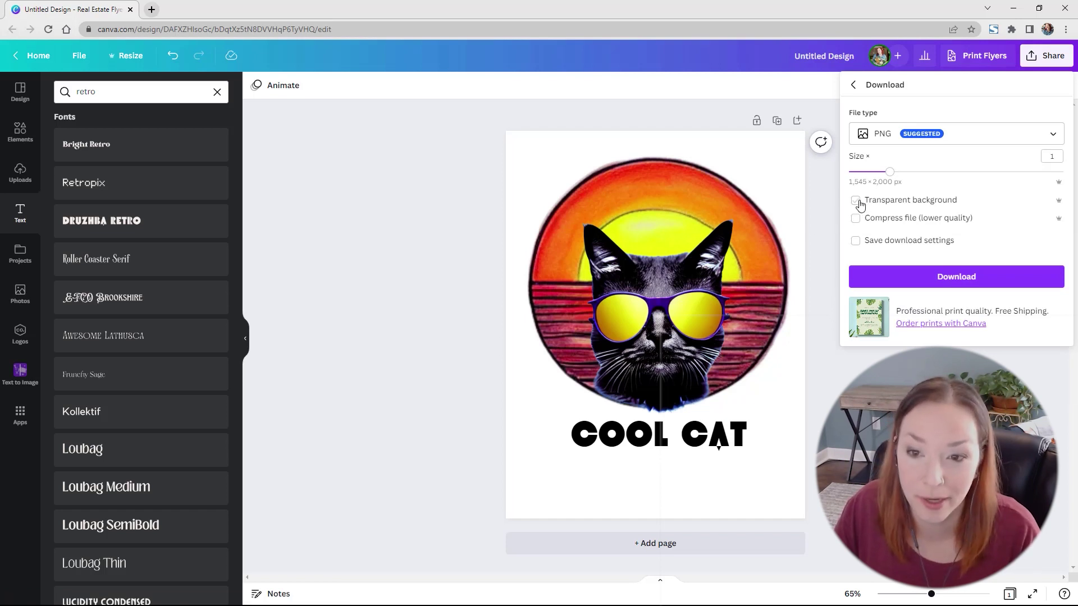
click(856, 201)
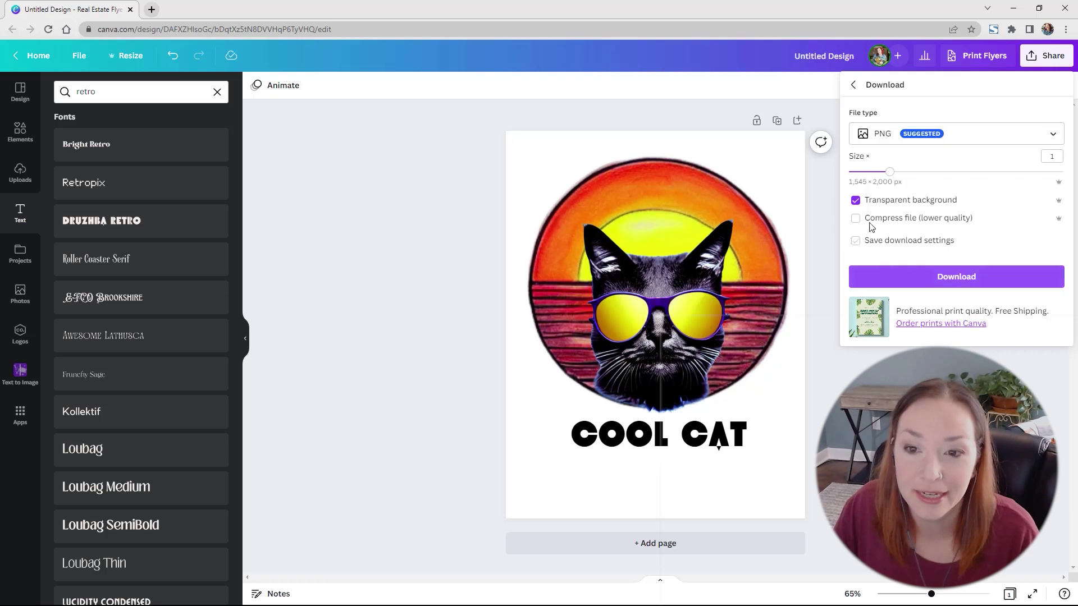
click(855, 201)
key(Escape)
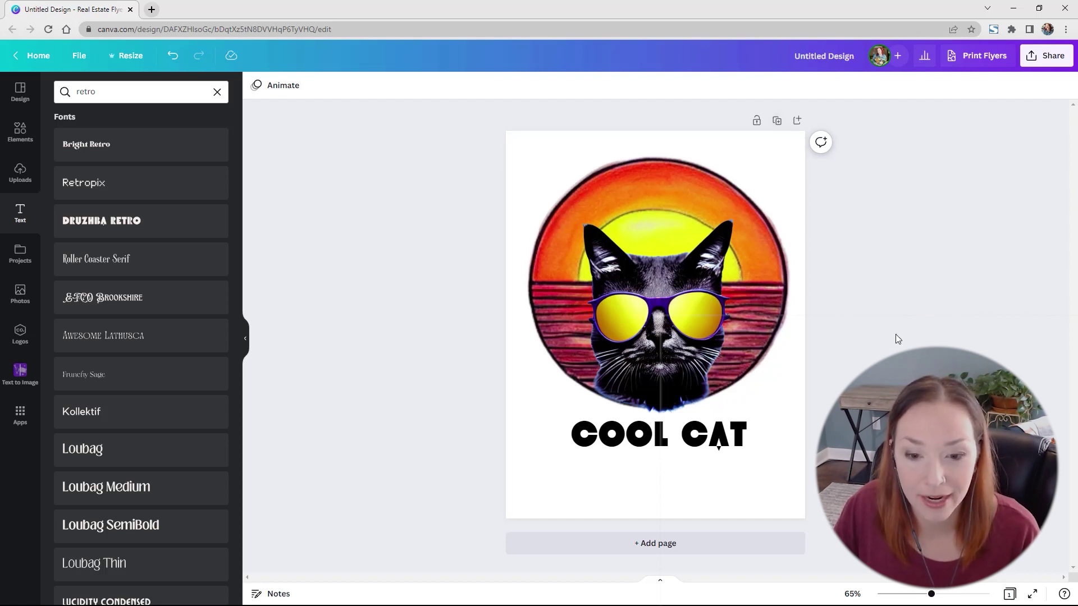
Step: Add a blank page 2 and clear the old retro sunrise results in Text to Image
click(698, 549)
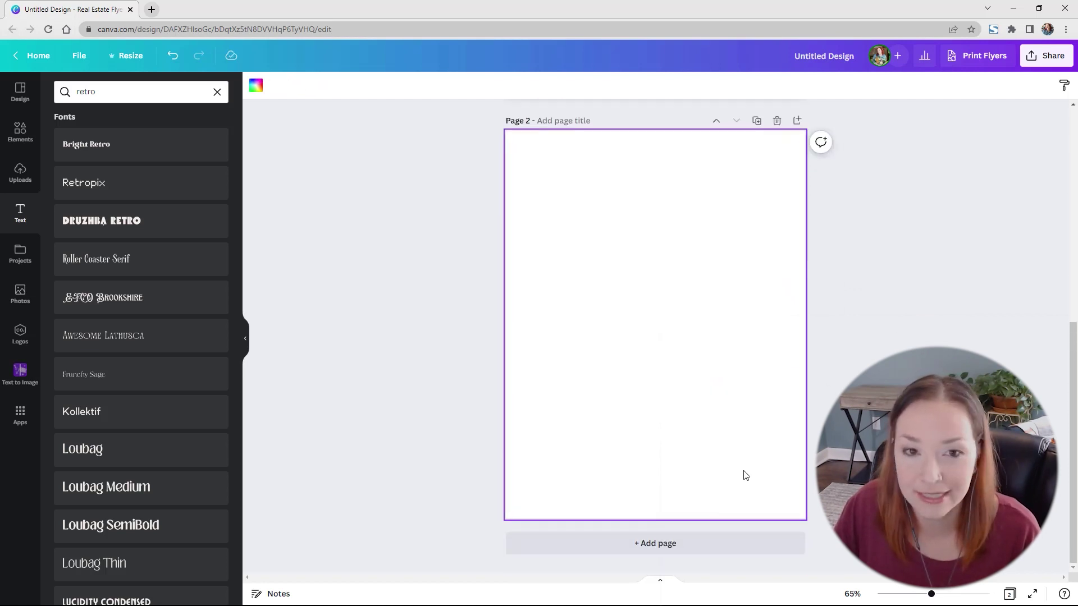
click(20, 372)
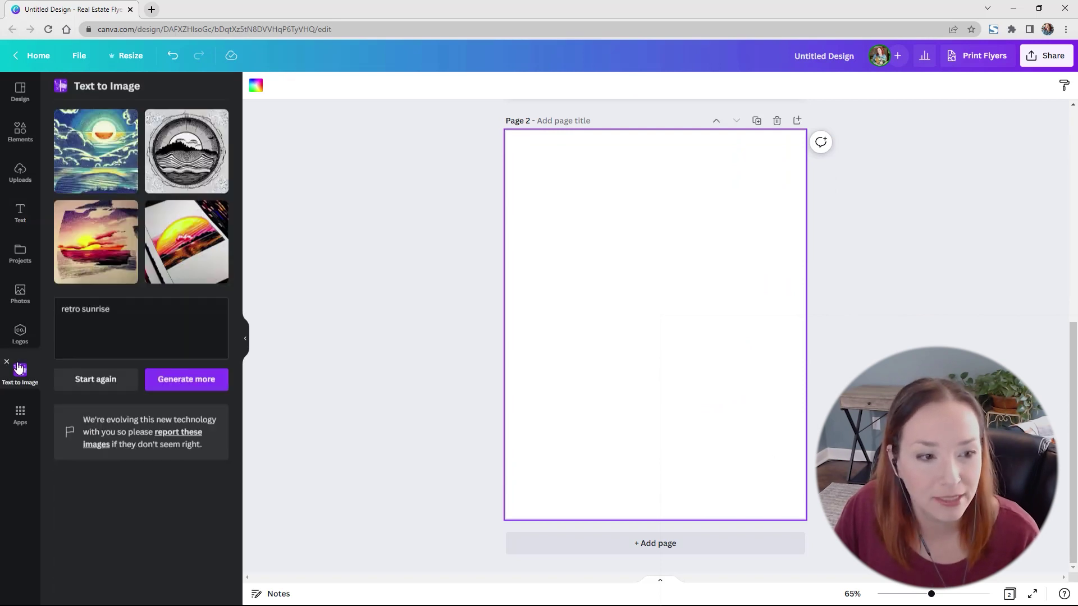
double_click(144, 303)
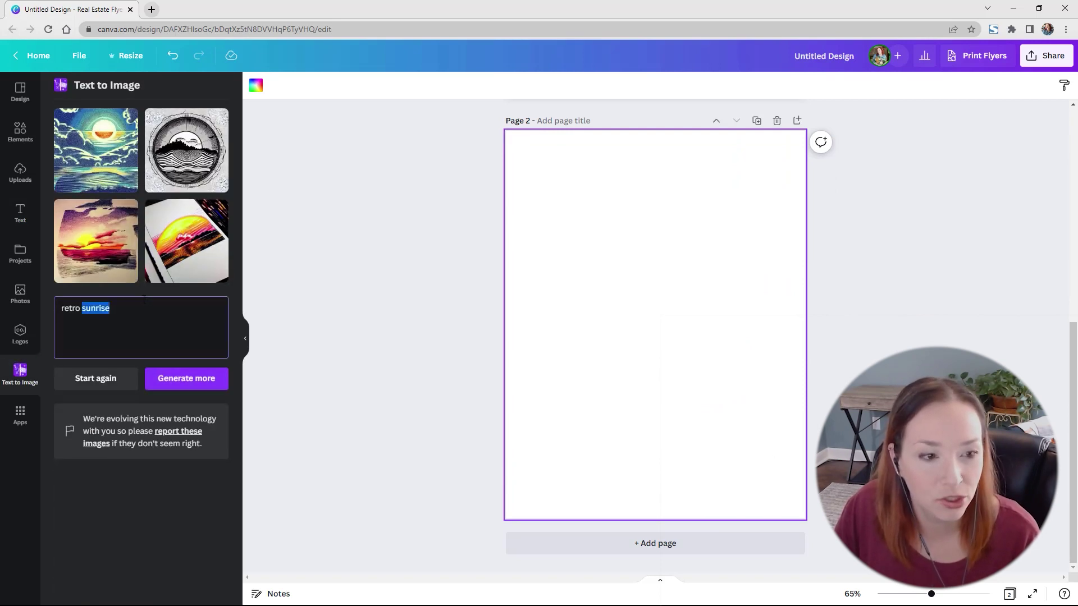
click(116, 377)
click(140, 166)
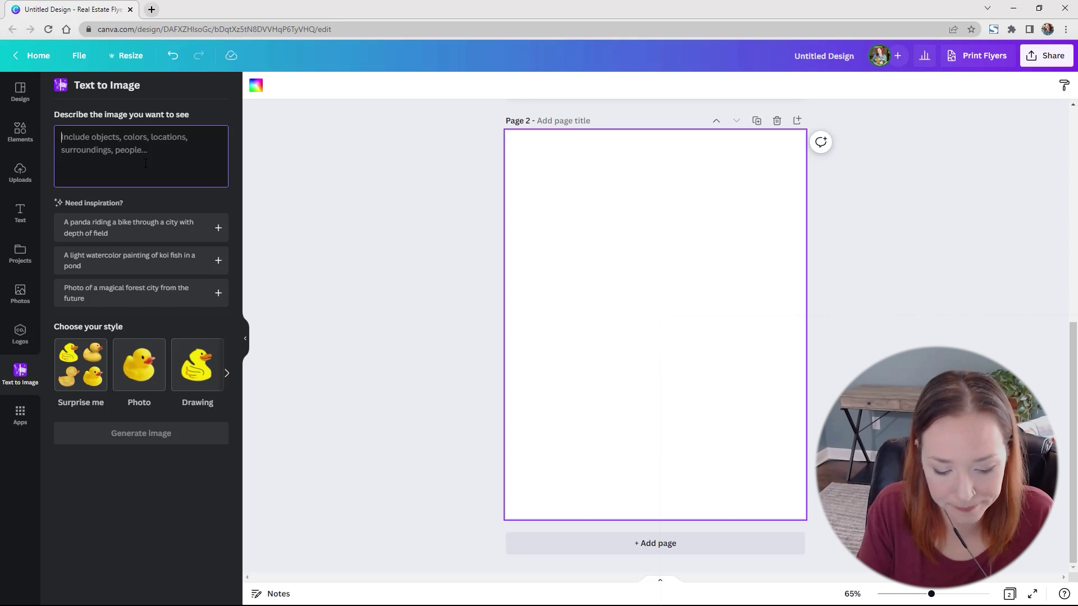
Step: Generate images for 'boho stethoscope wrapped around coffee cup', fixing the stethoscope spelling
text(boho sthethoscope)
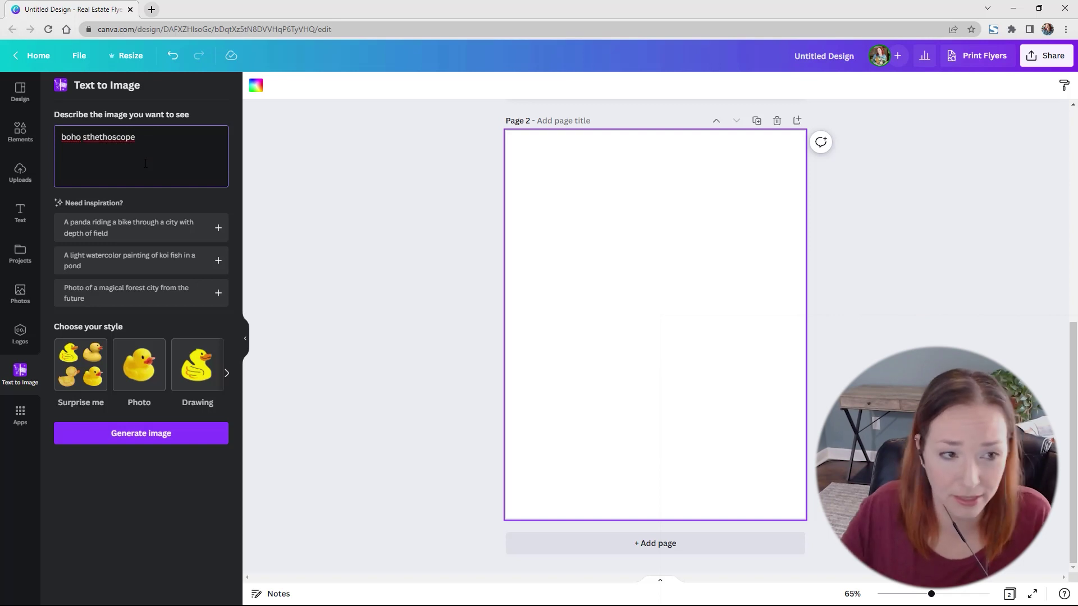
right_click(115, 140)
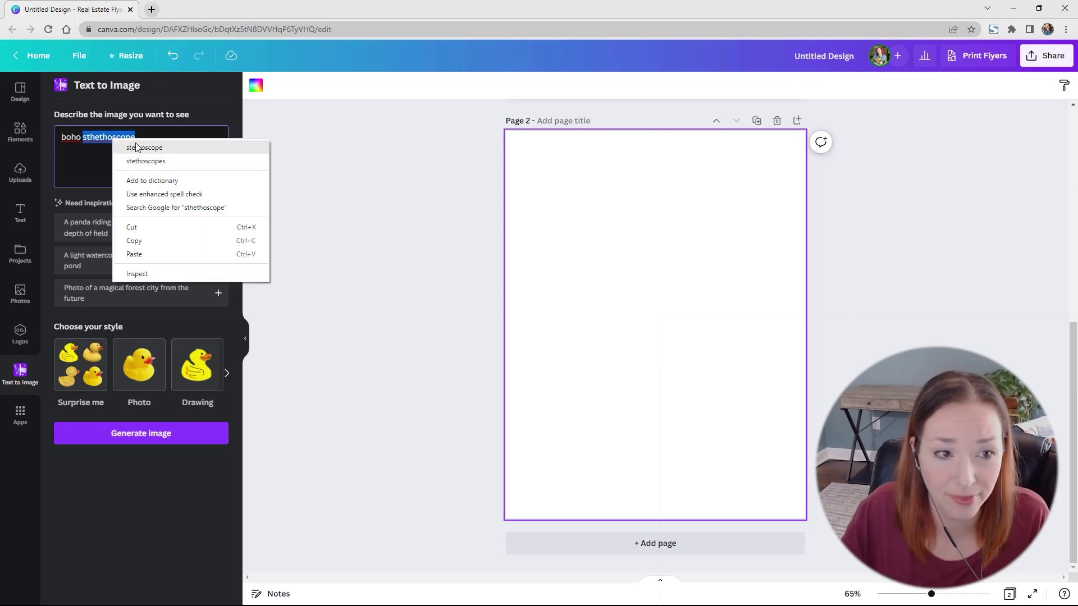
click(137, 148)
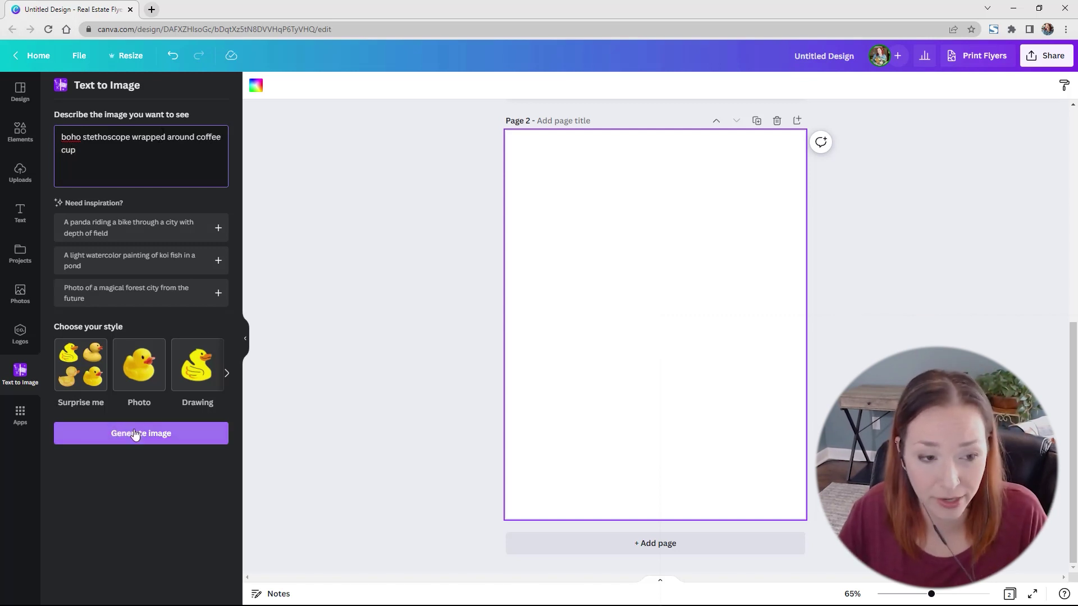
click(229, 377)
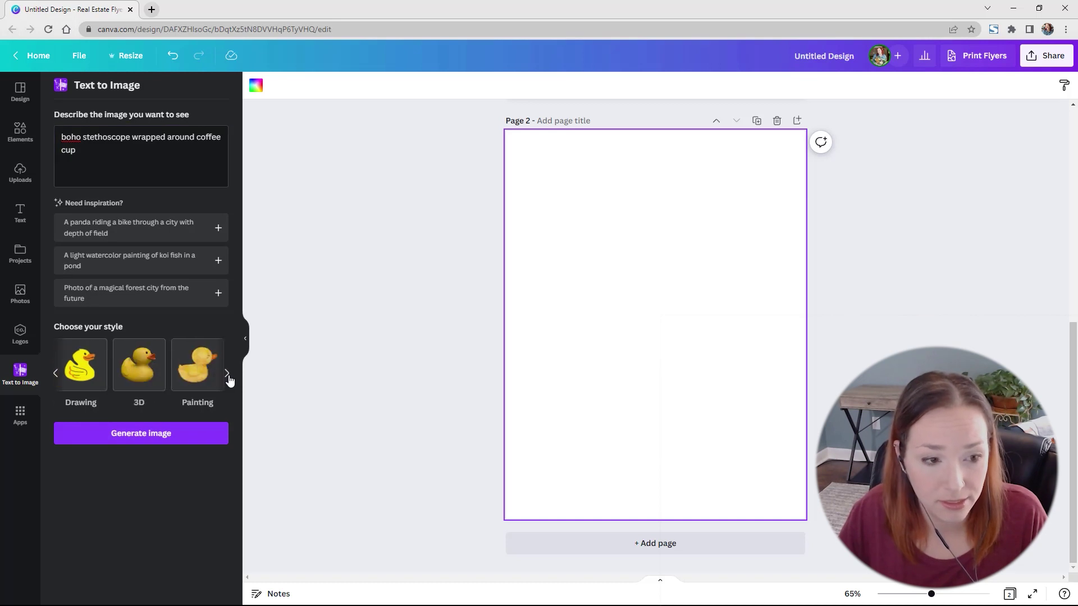
click(177, 434)
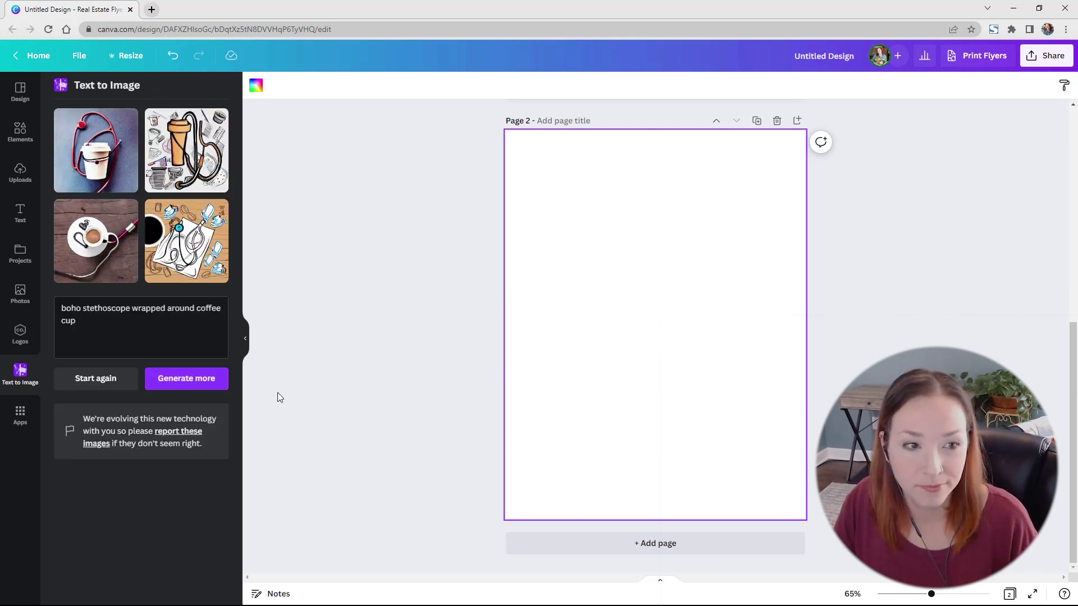
Step: Try the third, first and fourth results on page 2, deleting each one
click(100, 250)
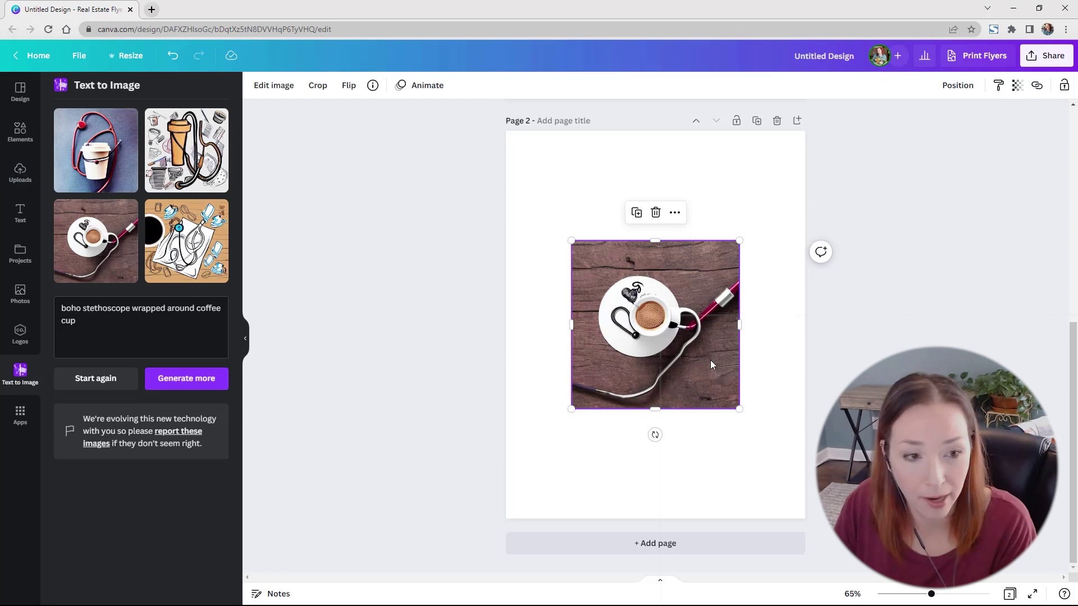
key(Delete)
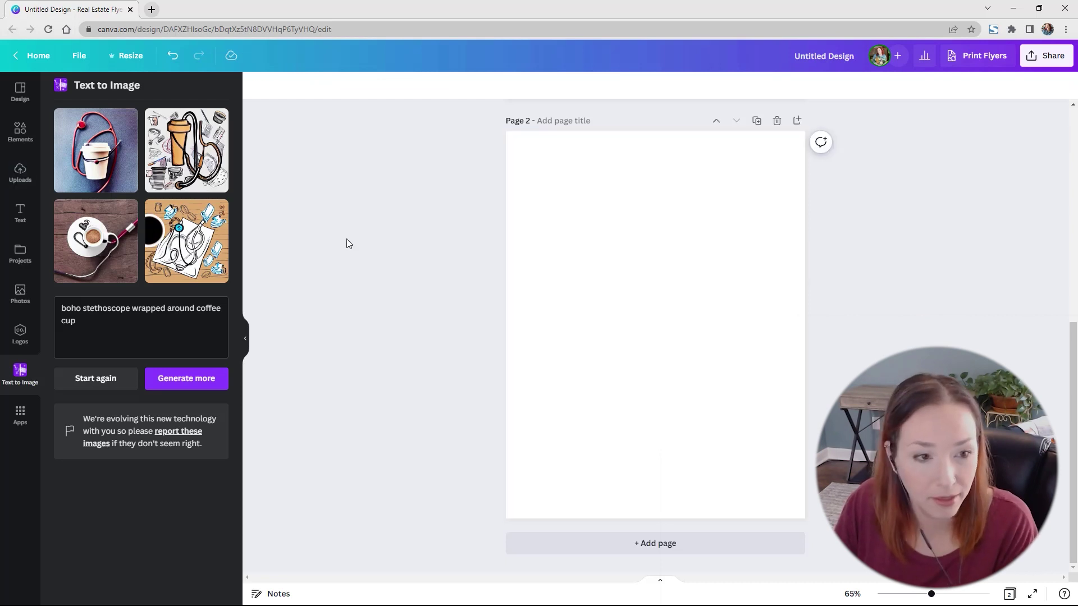
click(112, 162)
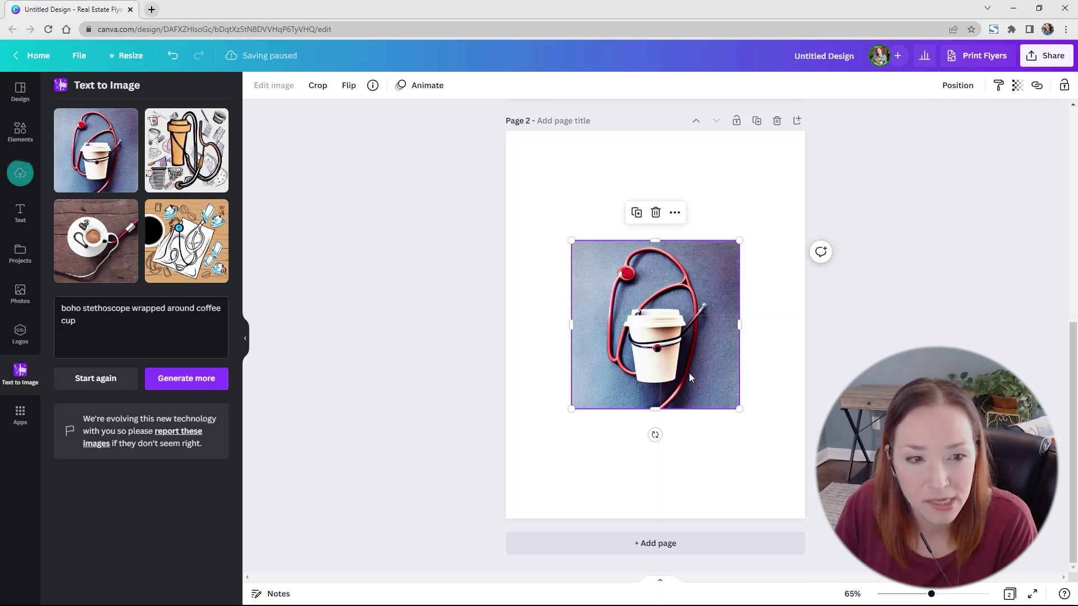
key(Delete)
click(197, 243)
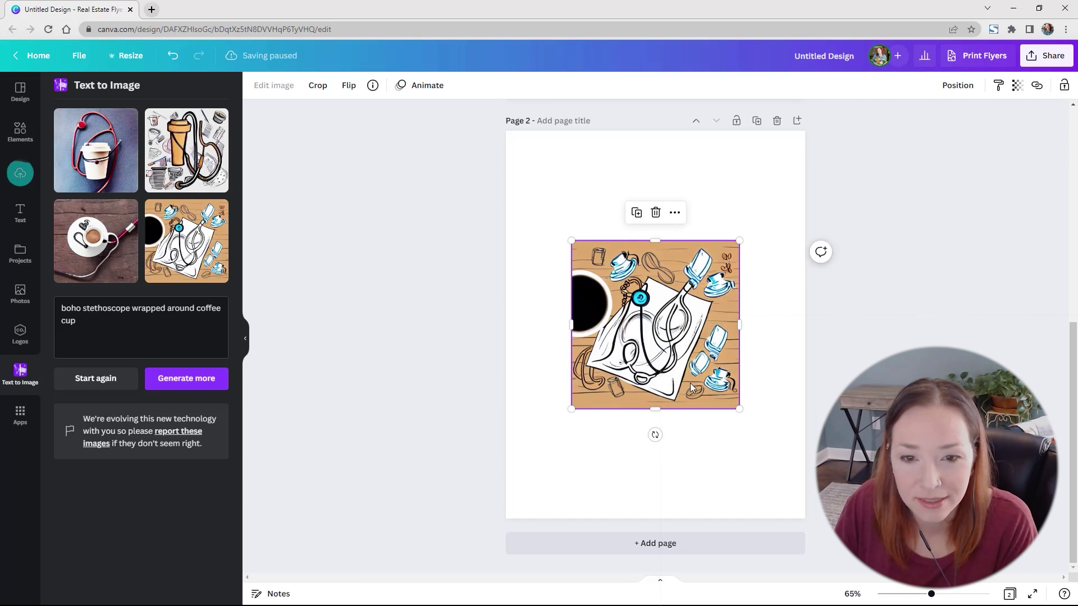
key(Delete)
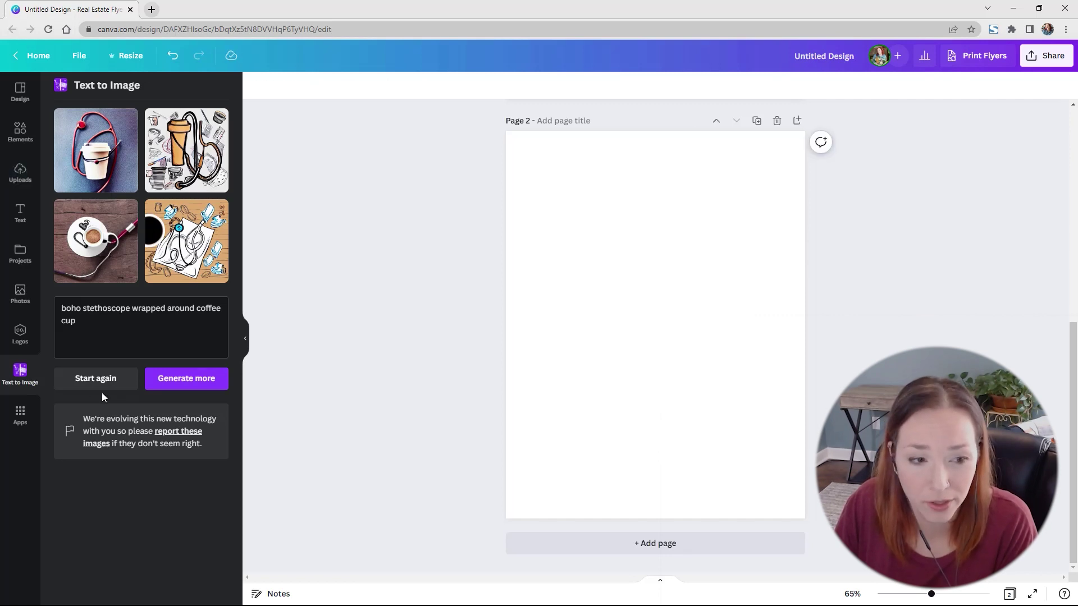
Step: Shorten the prompt to 'stethoscope wrapped around coffee cup' by removing 'boho'
click(96, 387)
key(ctrl+c)
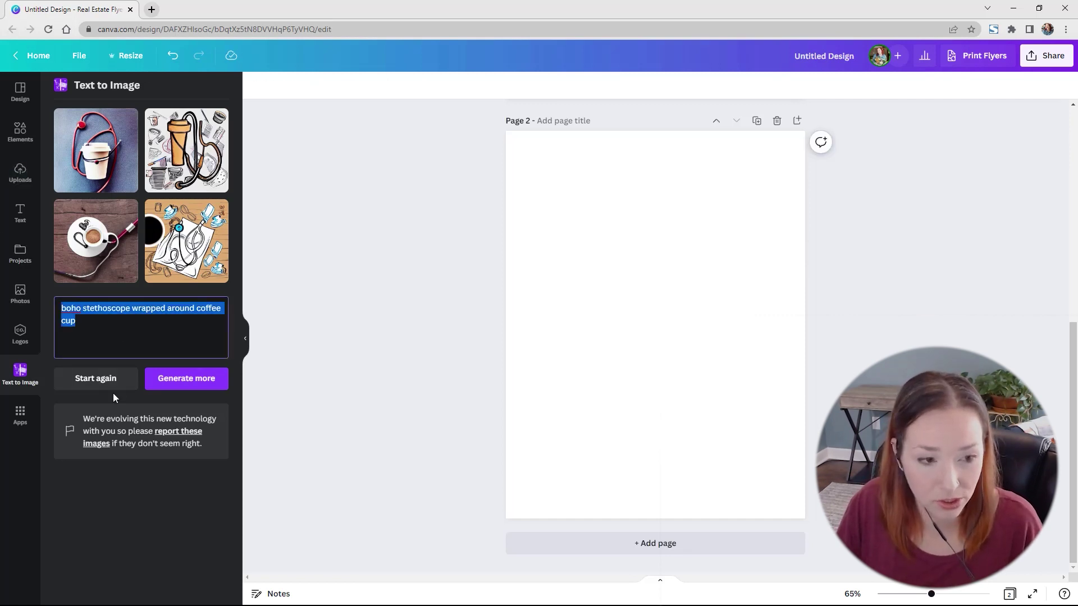
click(107, 379)
key(ctrl+v)
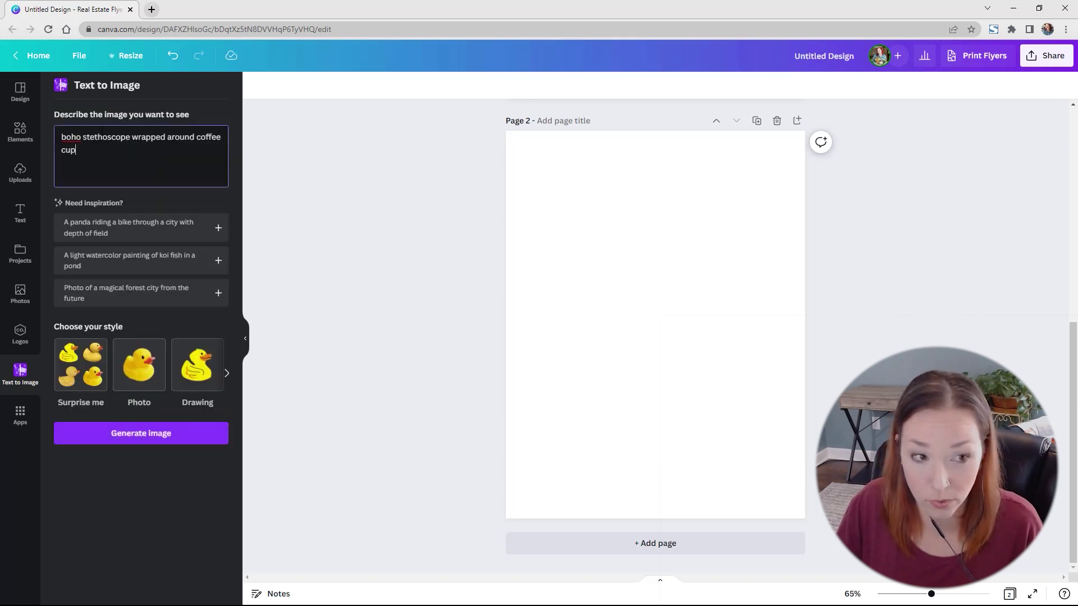
key(ctrl+shift+Left)
key(BackSpace)
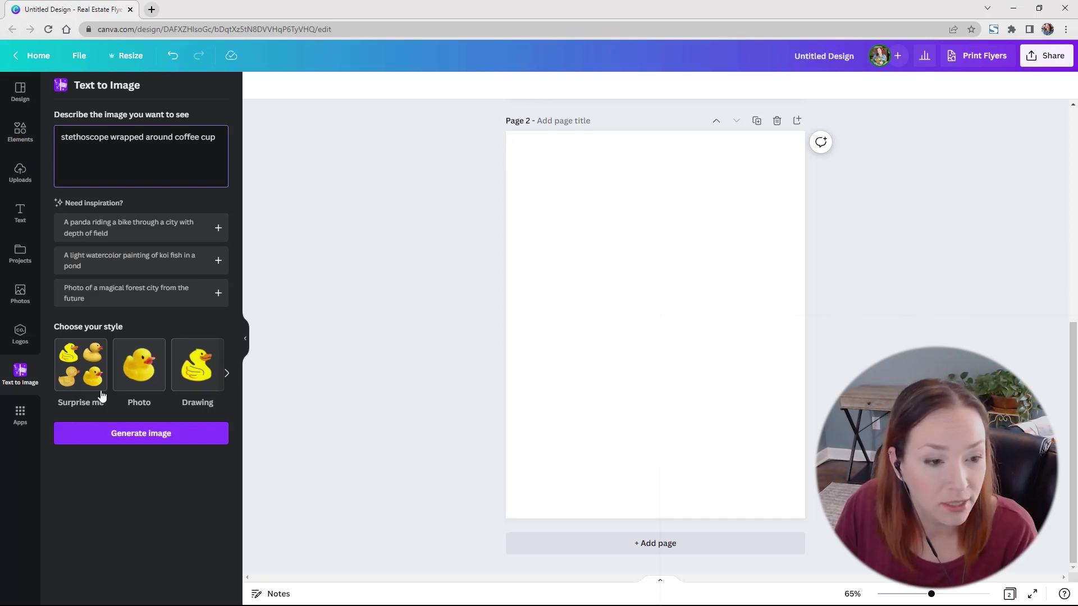
Step: Choose the Pattern style and generate images
click(84, 368)
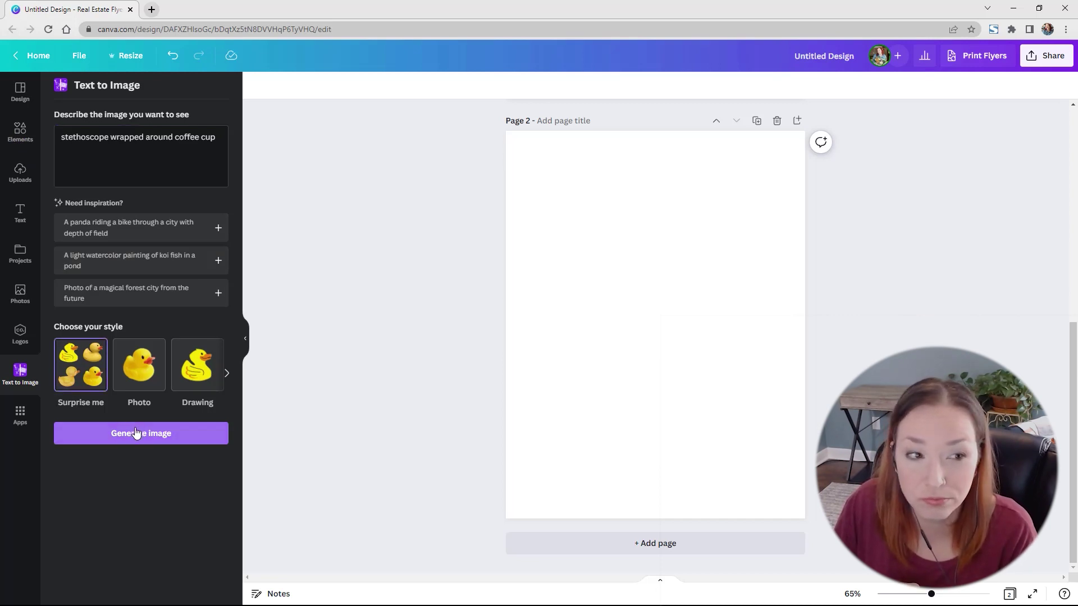
click(227, 374)
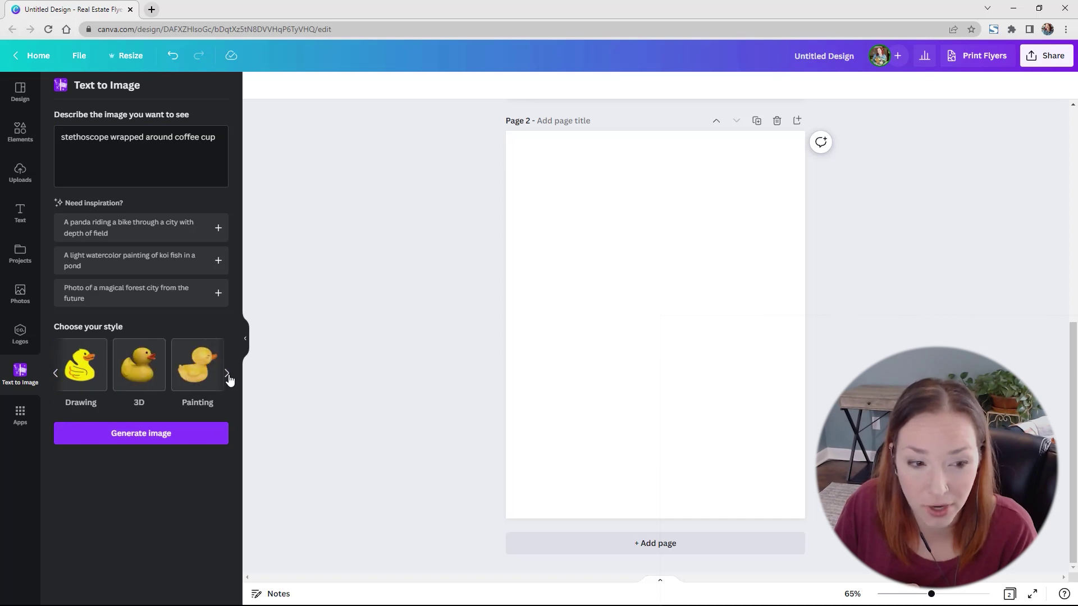
click(227, 374)
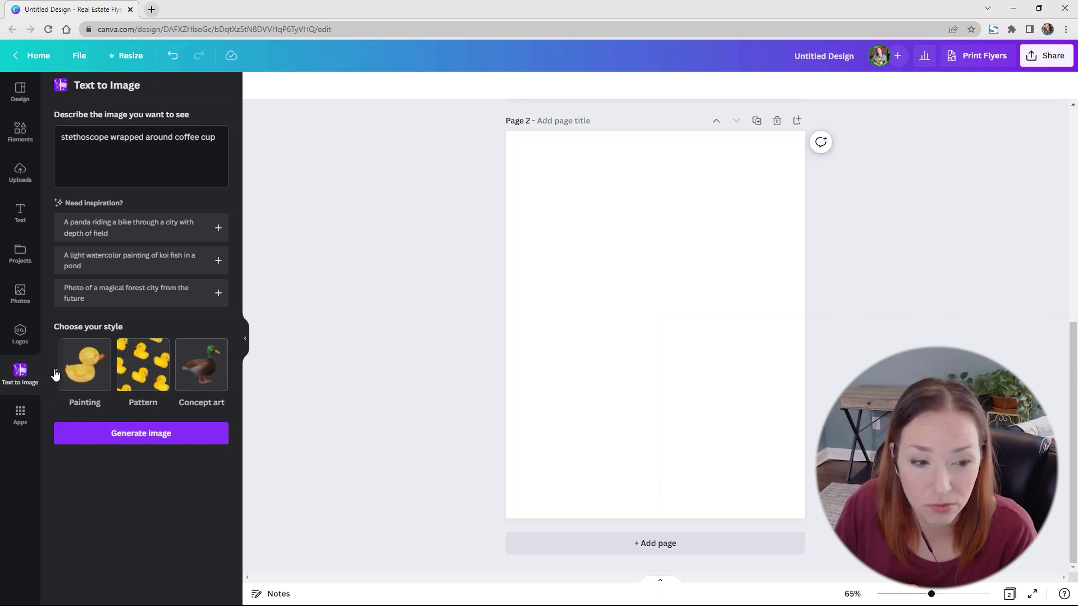
click(163, 379)
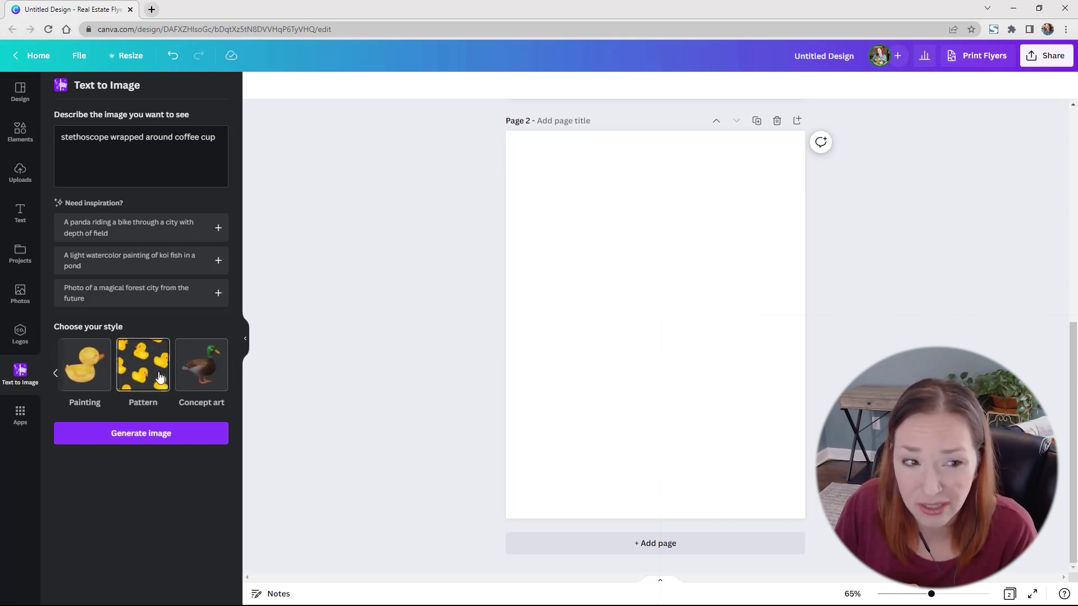
click(159, 438)
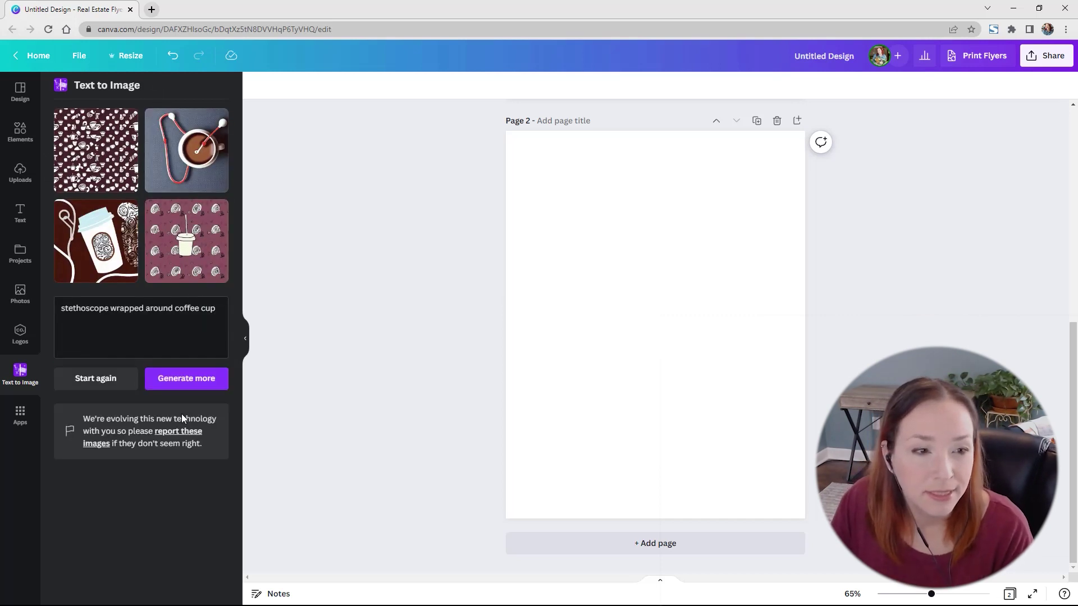
Step: Generate images for 'stethoscope wrapped around Starbucks coffee mug'
click(95, 379)
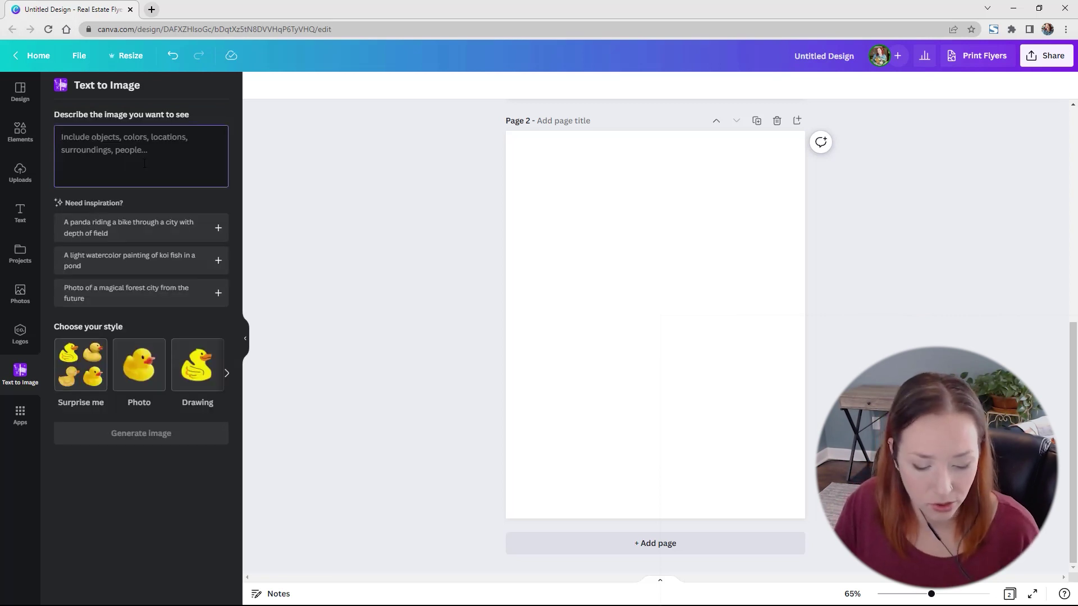
key(ctrl+v)
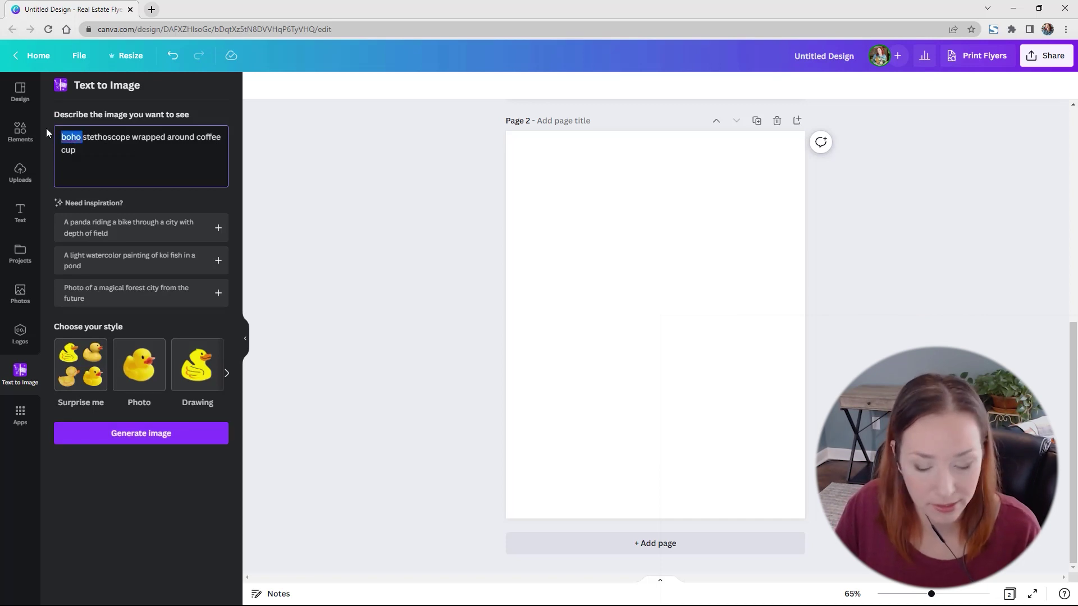
key(BackSpace)
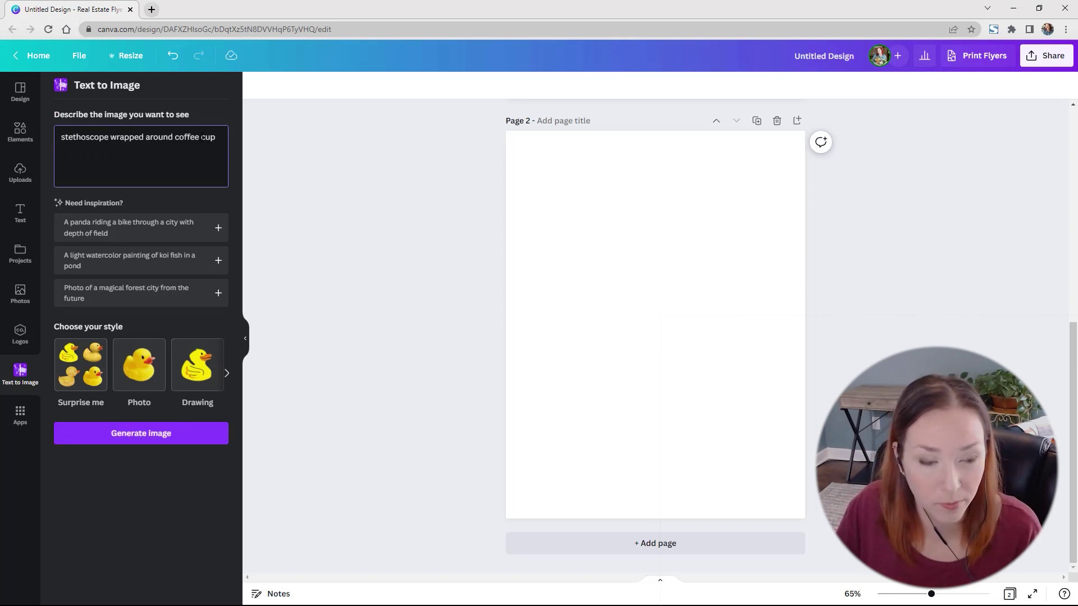
text(St)
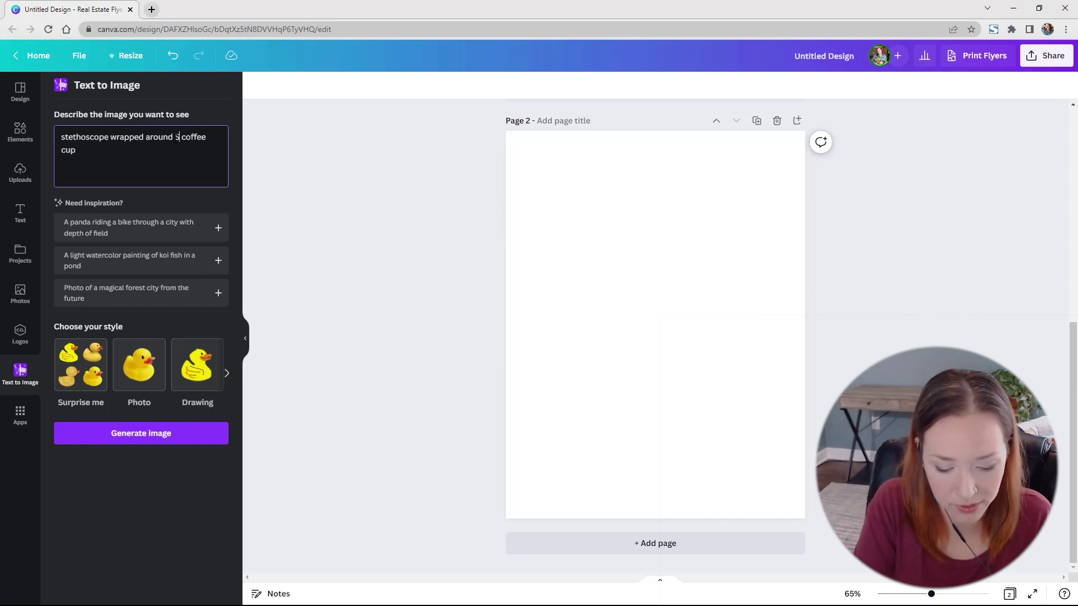
text(arbucks)
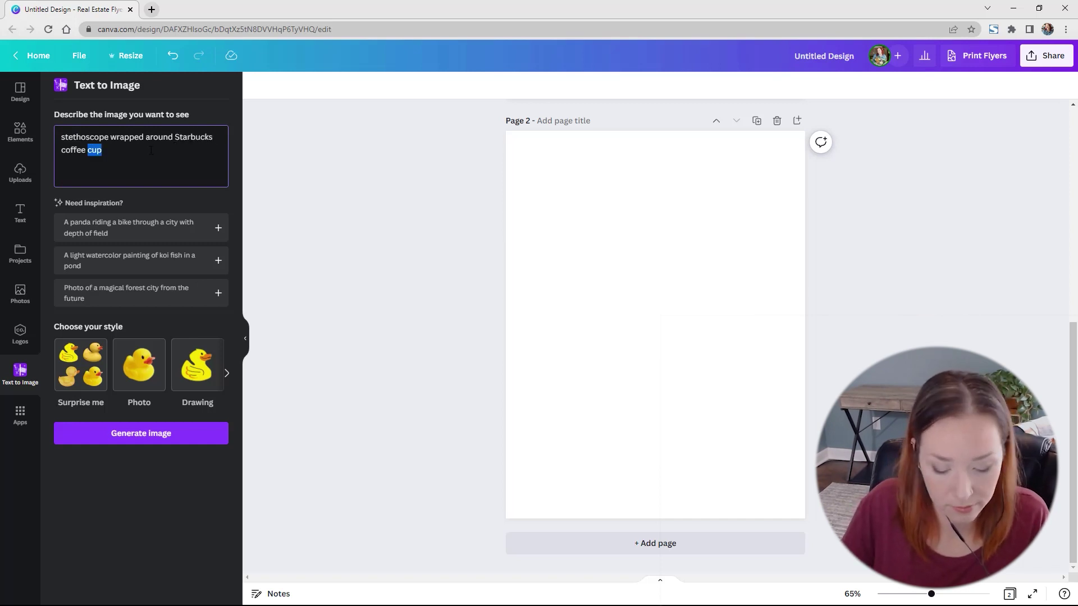
click(228, 373)
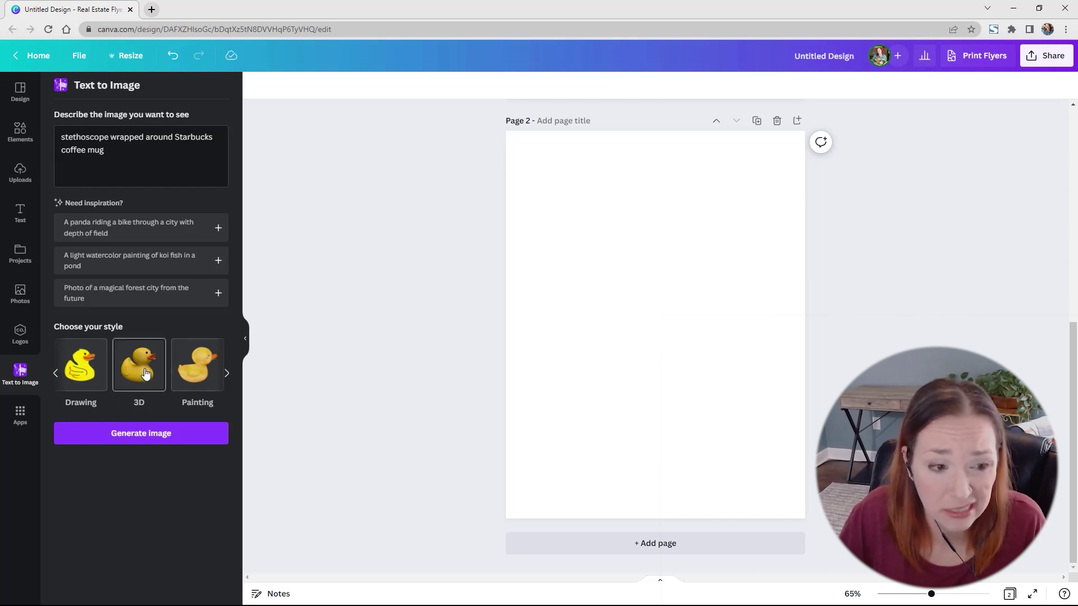
click(176, 437)
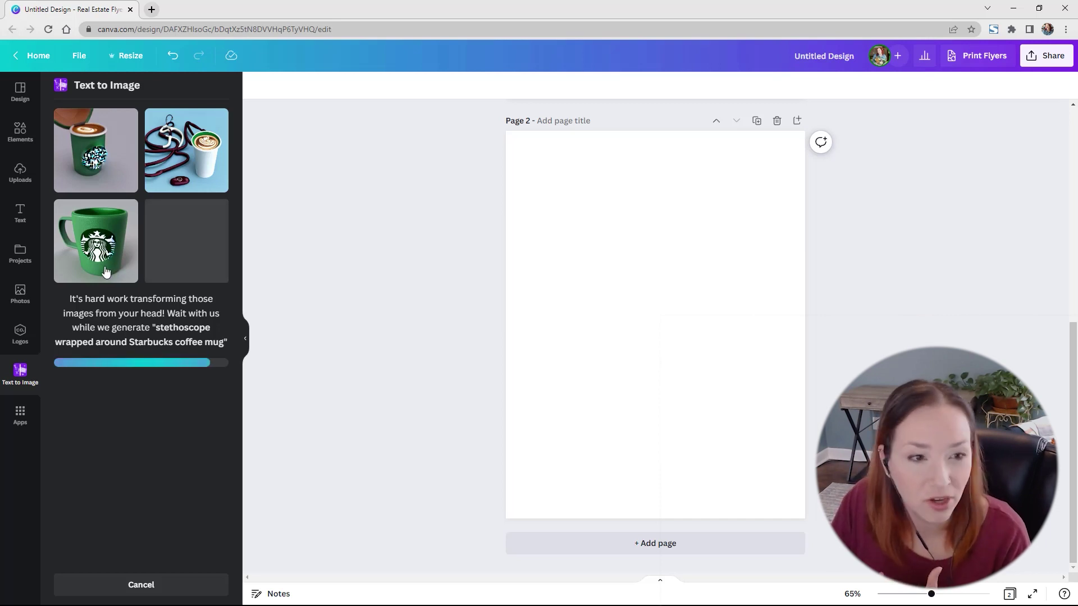
Step: Place one result on page 2, then delete it, leaving the page blank
click(166, 184)
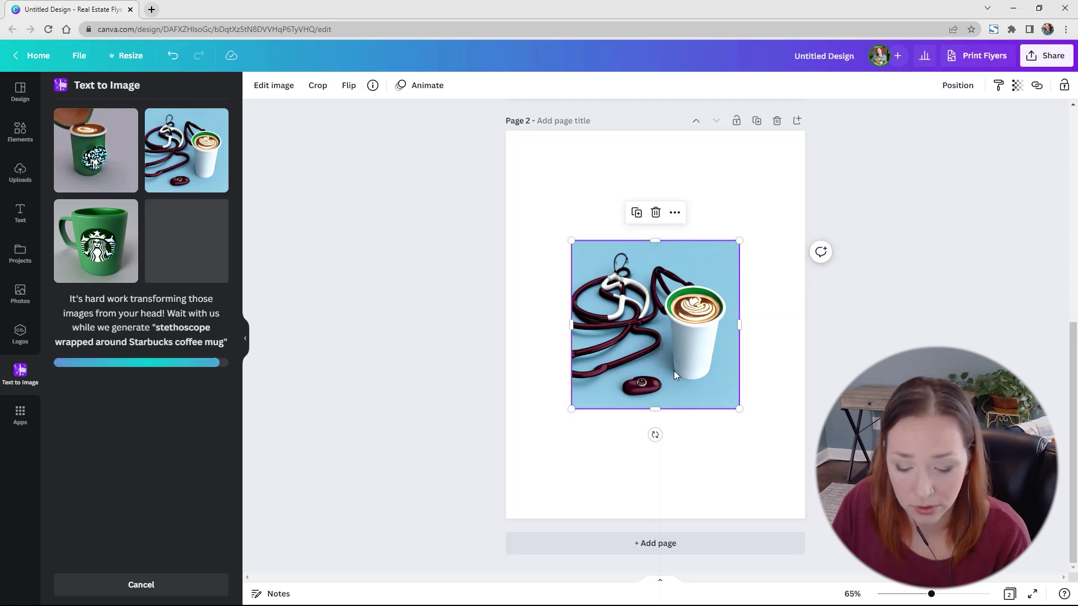
key(Delete)
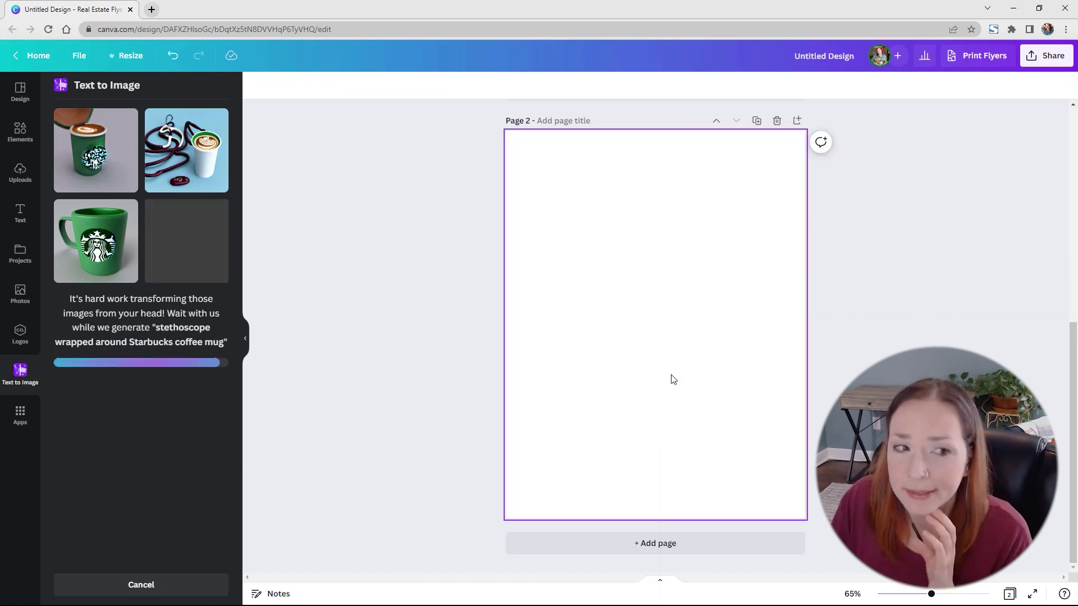
key(ctrl+z)
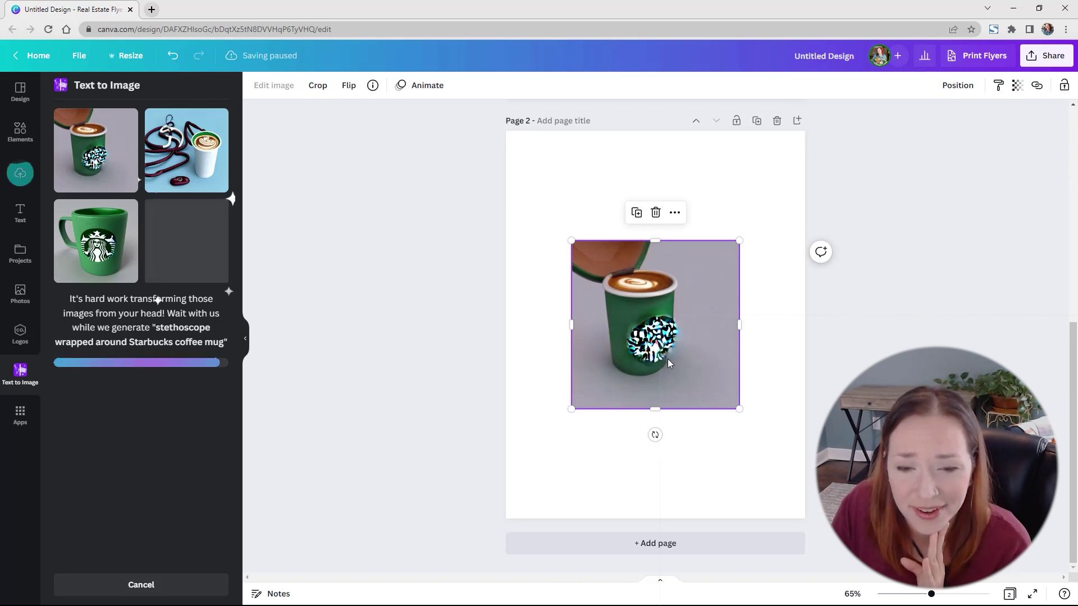
key(Delete)
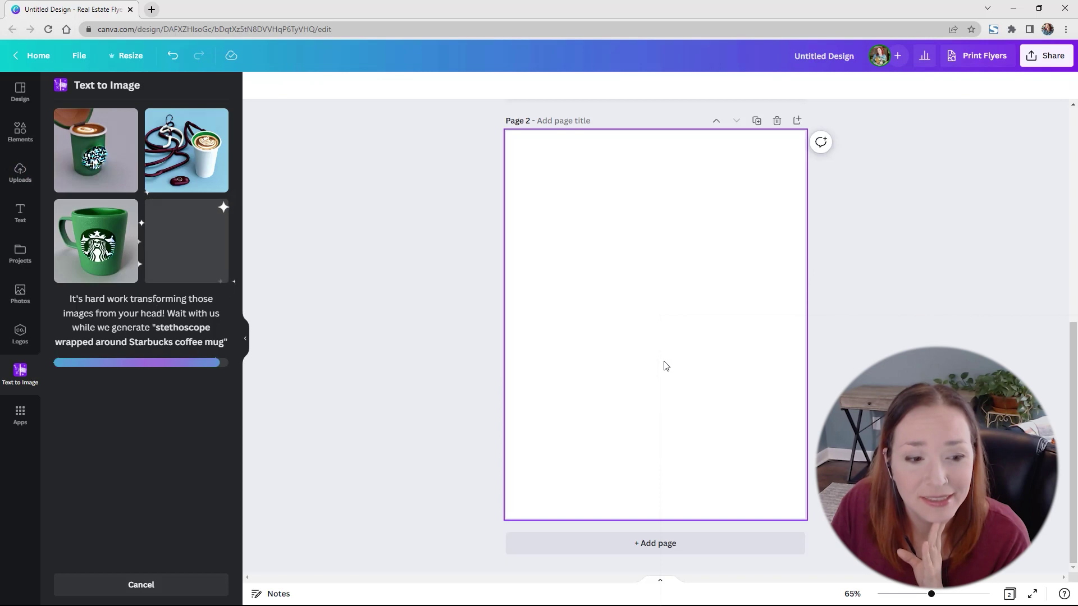
Step: Remove 'Starbucks' from the prompt and generate images in the Surprise me style
click(196, 586)
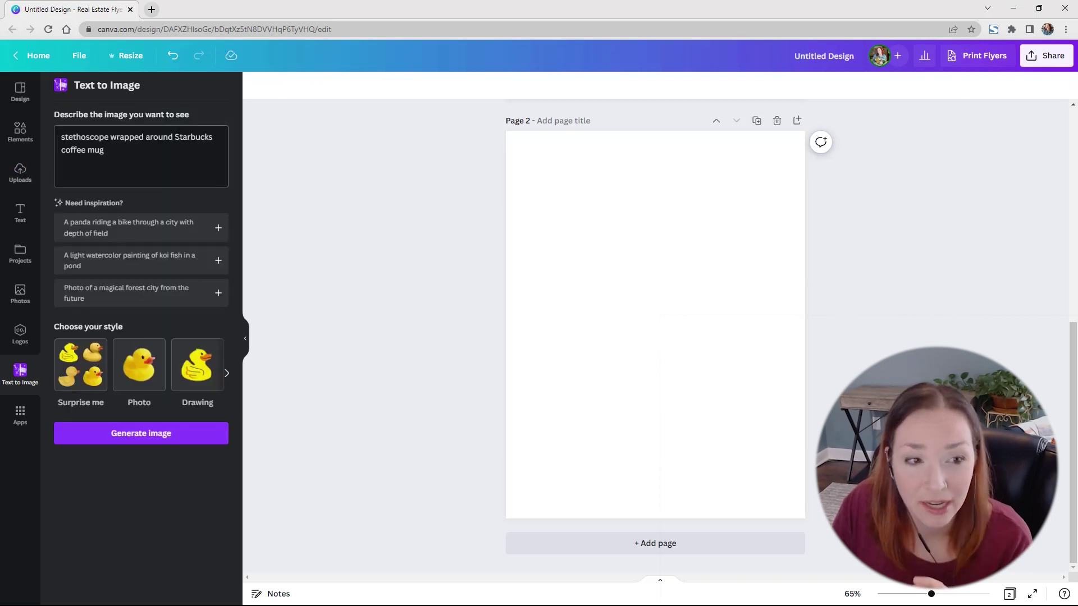
double_click(176, 137)
key(BackSpace)
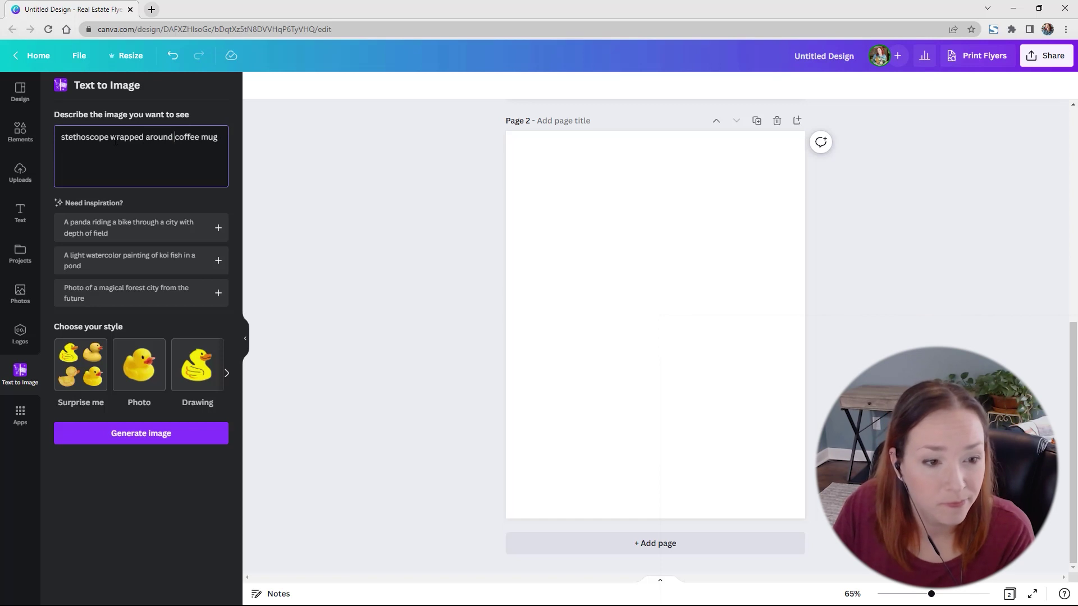
click(72, 365)
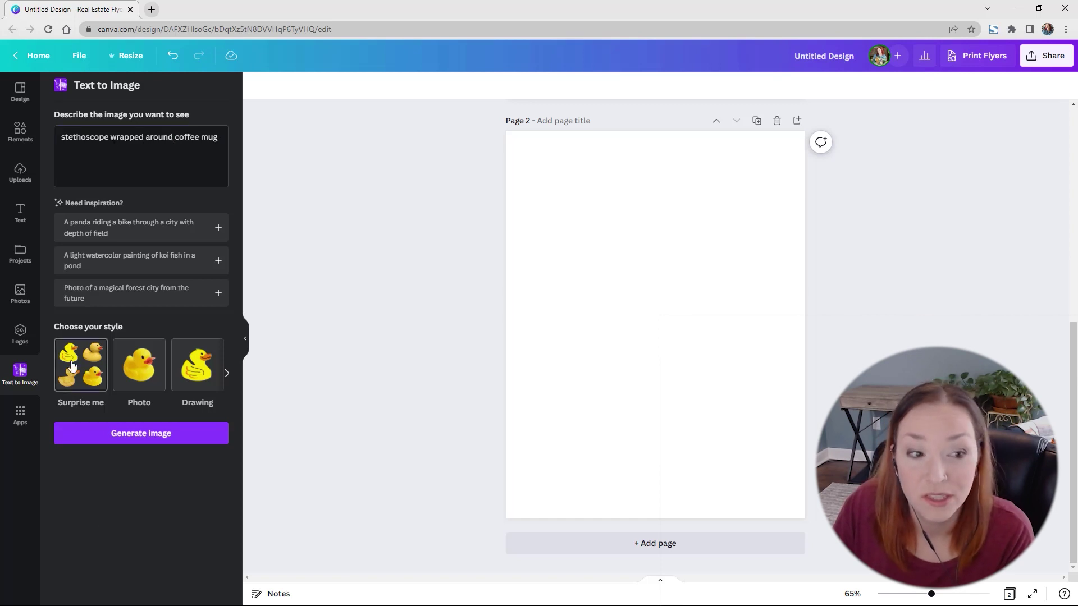
click(153, 444)
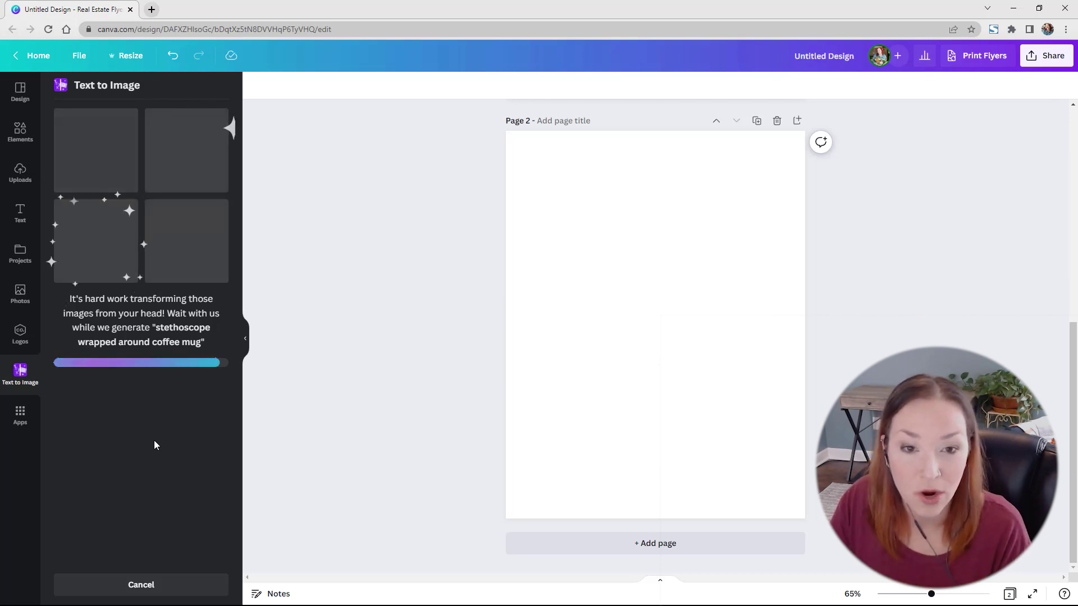
Step: Place a stethoscope-and-coffee result on page 2, enlarge it, then delete it
scroll(617, 393, up, 5)
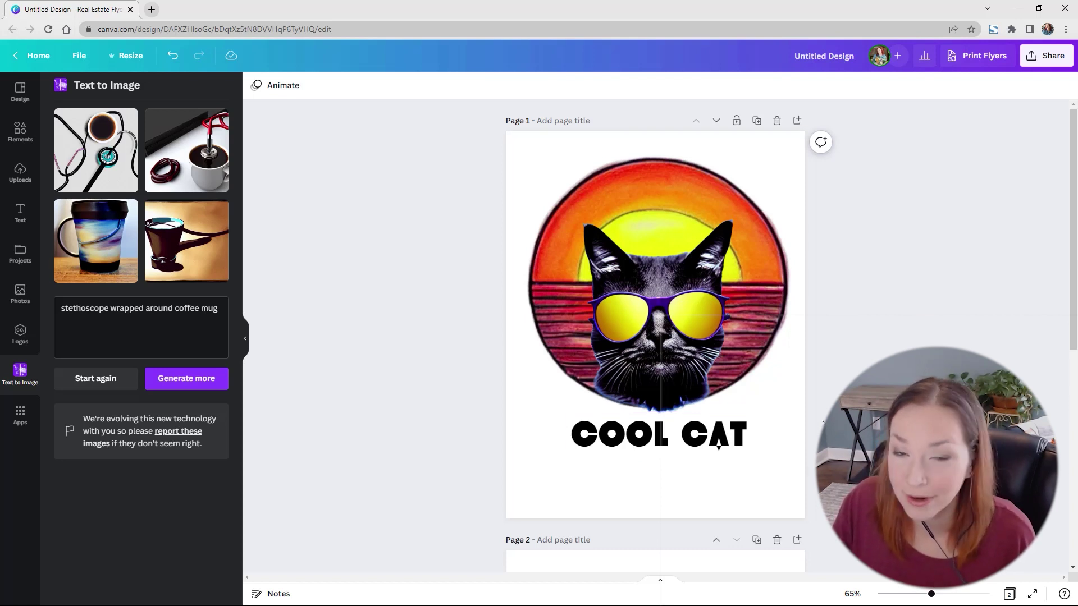
scroll(822, 425, down, 4)
scroll(822, 425, down, 3)
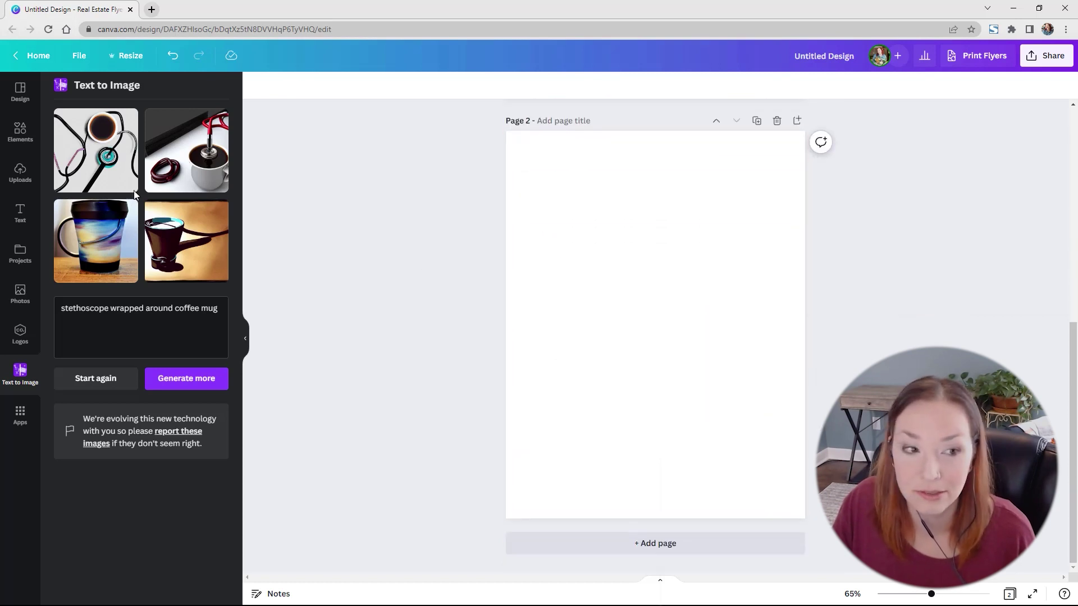
click(175, 152)
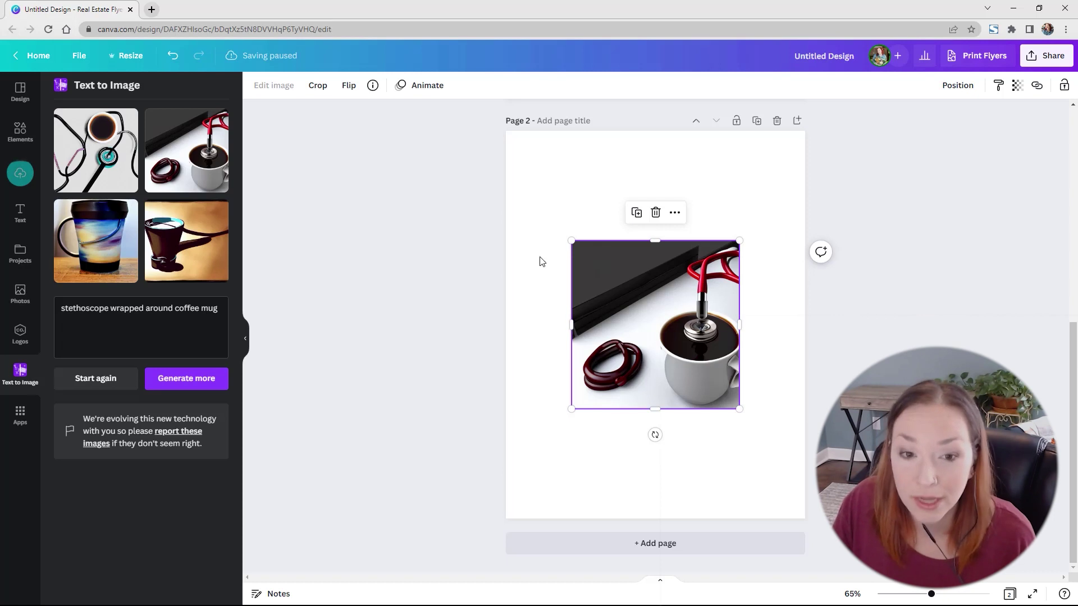
drag(571, 240, 516, 185)
drag(739, 409, 788, 458)
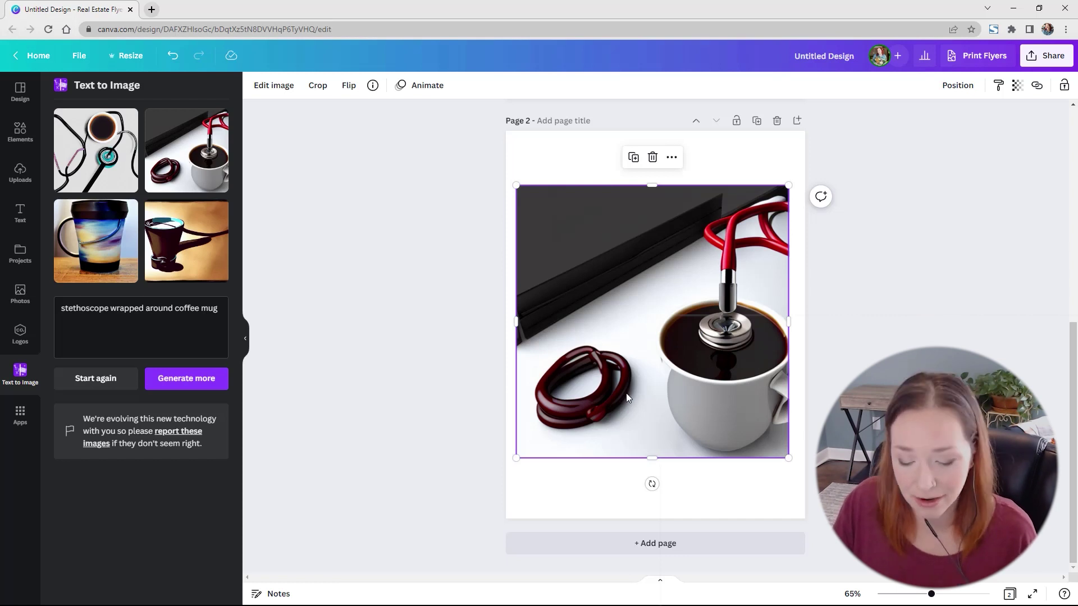
key(Delete)
Step: Start over and generate images from the light watercolor koi fish suggestion
click(100, 380)
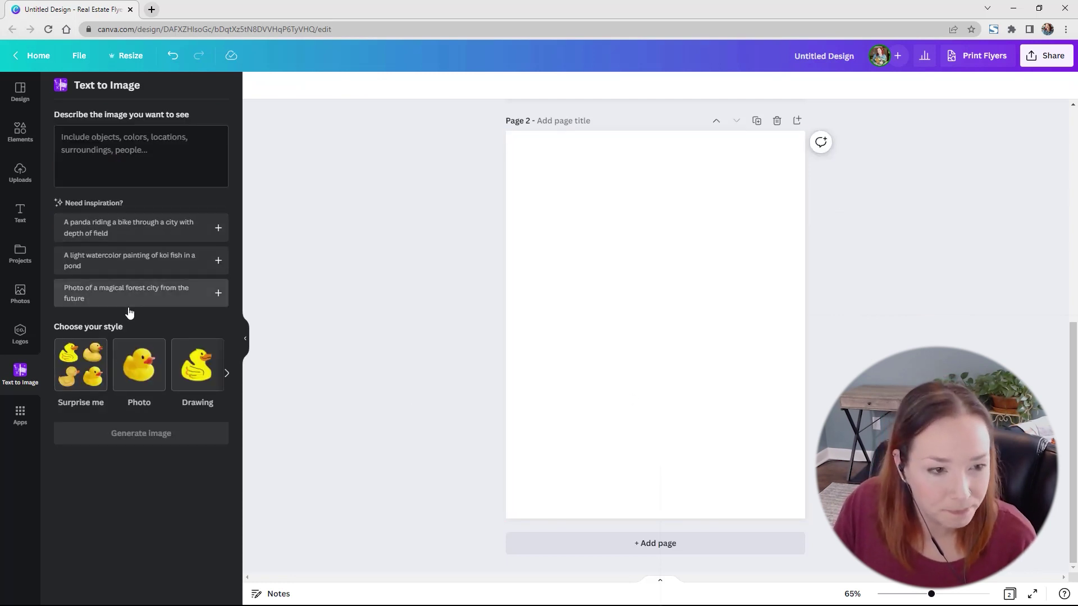
click(186, 264)
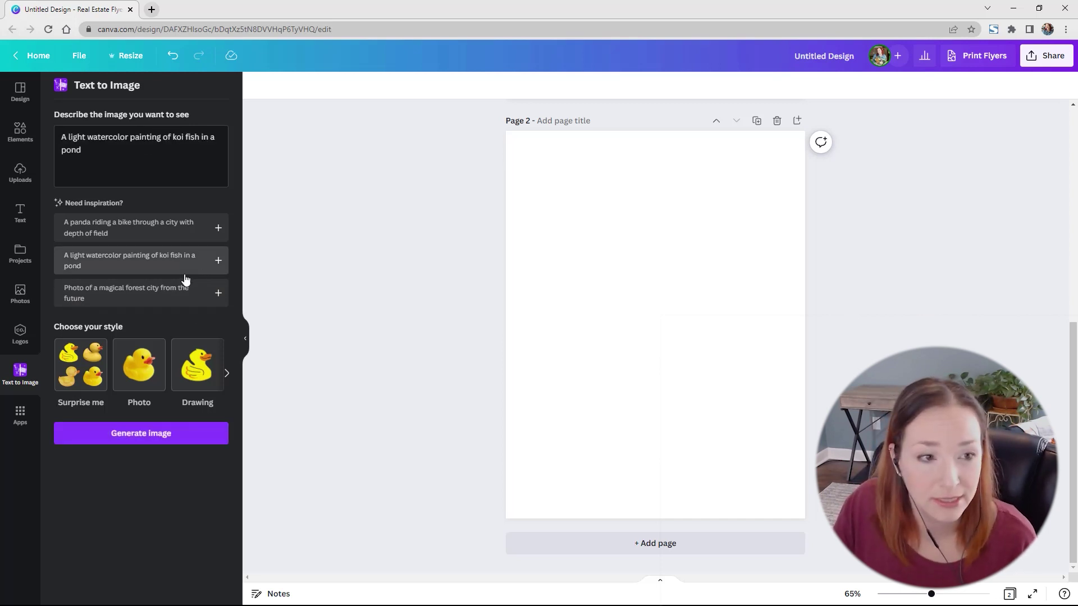
click(175, 443)
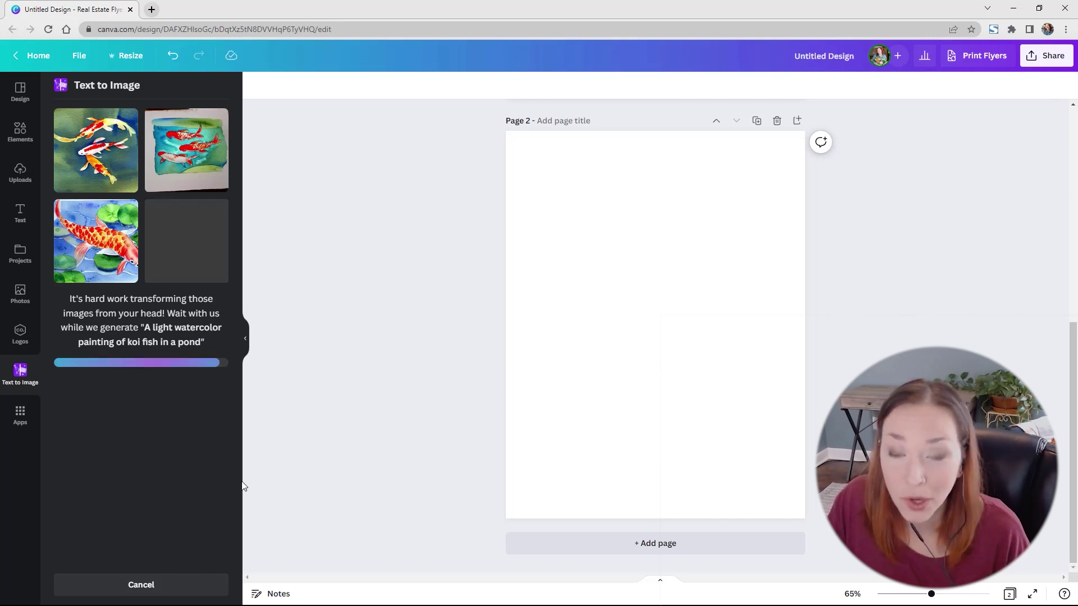
Step: Try two koi images on page 2, enlarging each, then delete them
click(109, 250)
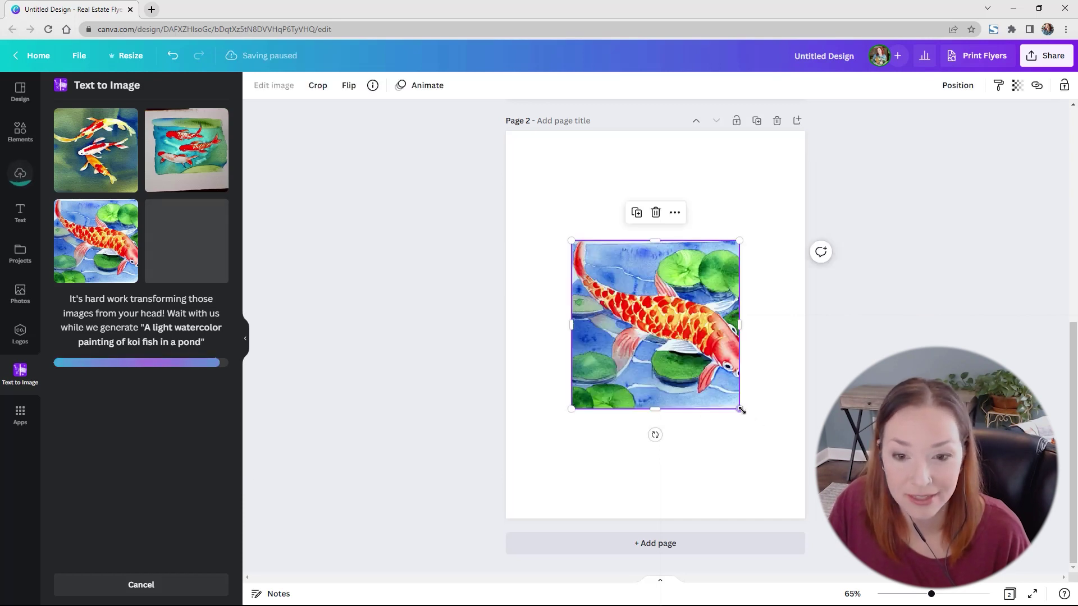
drag(741, 411, 801, 461)
drag(757, 428, 776, 442)
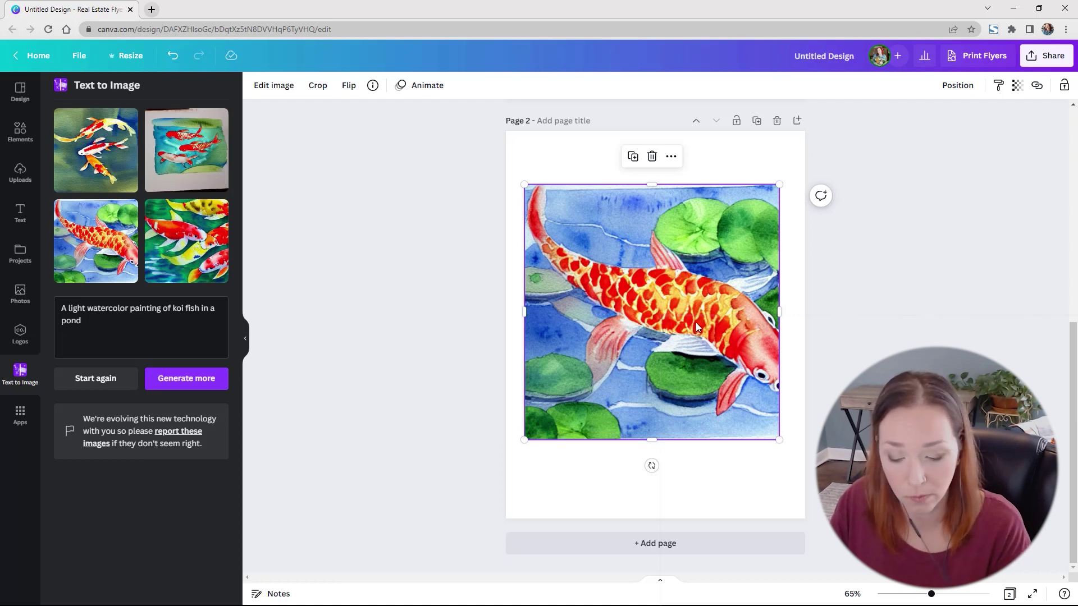
key(Delete)
click(96, 149)
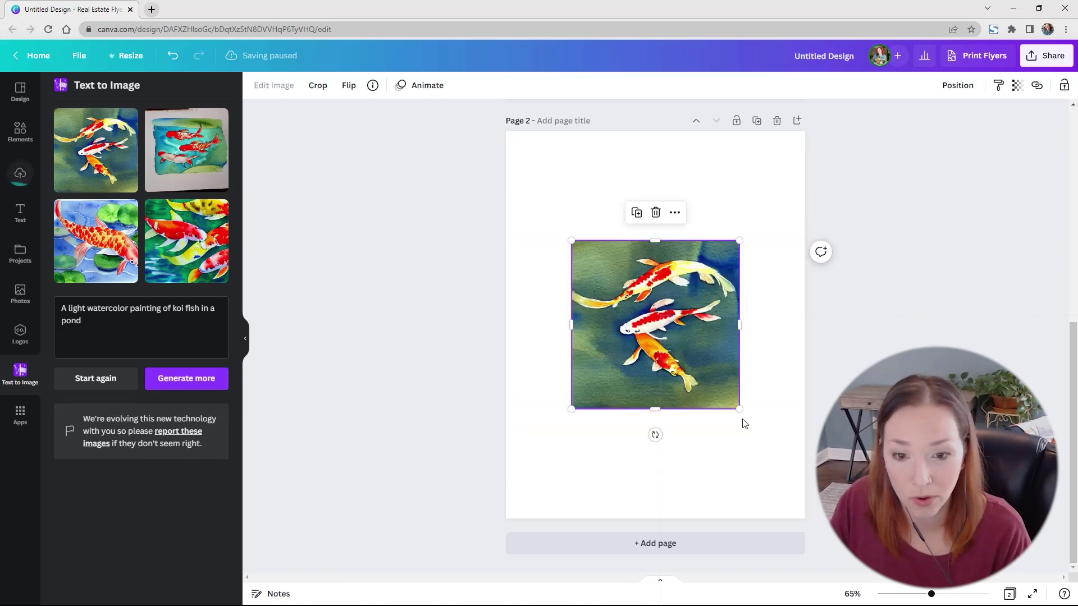
drag(740, 409, 810, 508)
drag(729, 427, 675, 373)
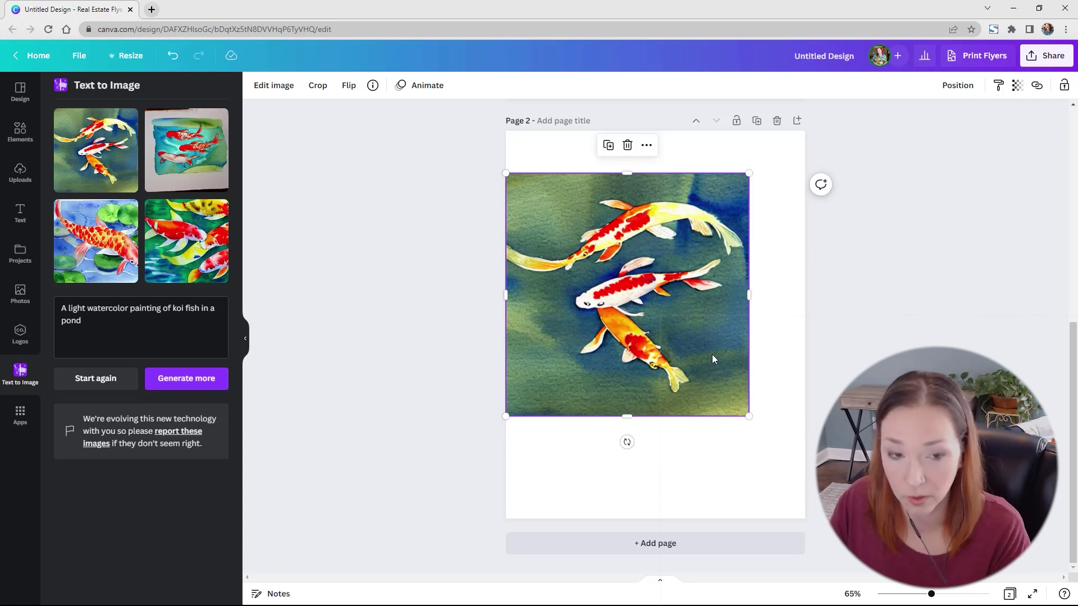
key(Delete)
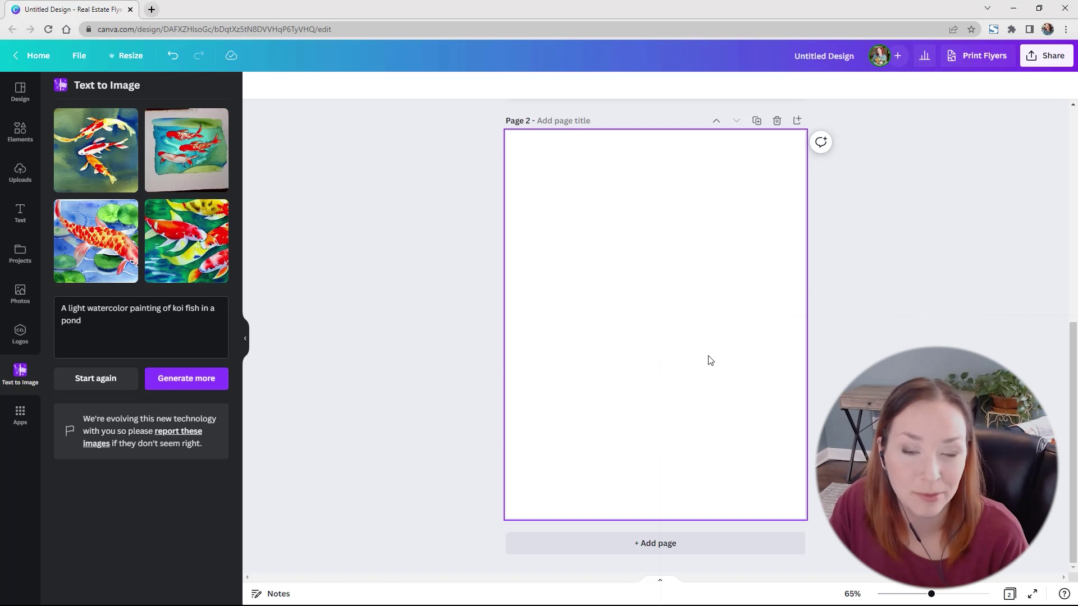
Step: Scroll up to page 1 to view the COOL CAT sunset design
scroll(717, 356, up, 5)
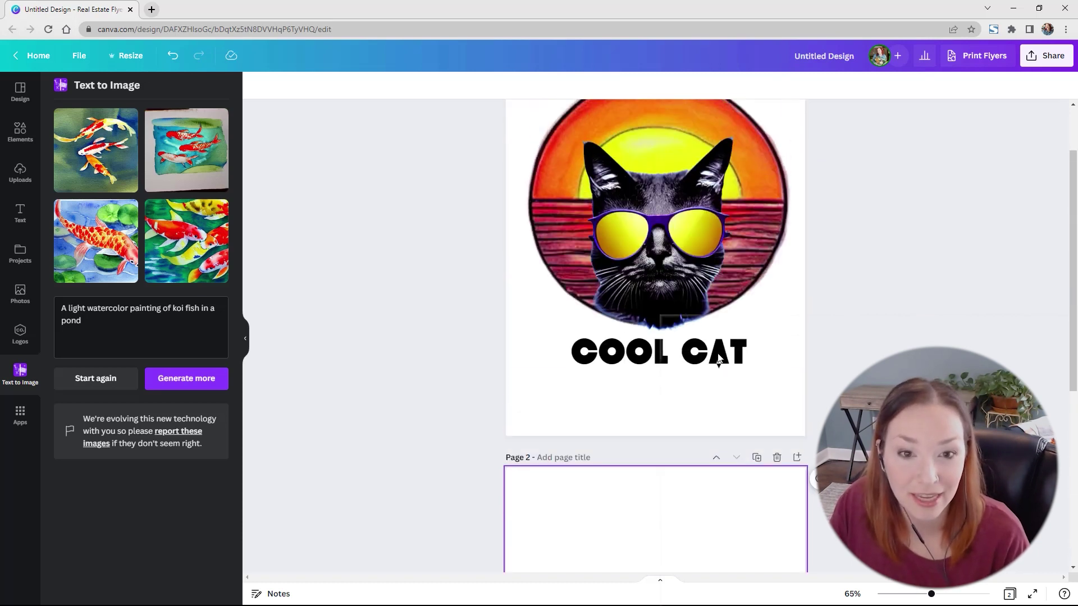